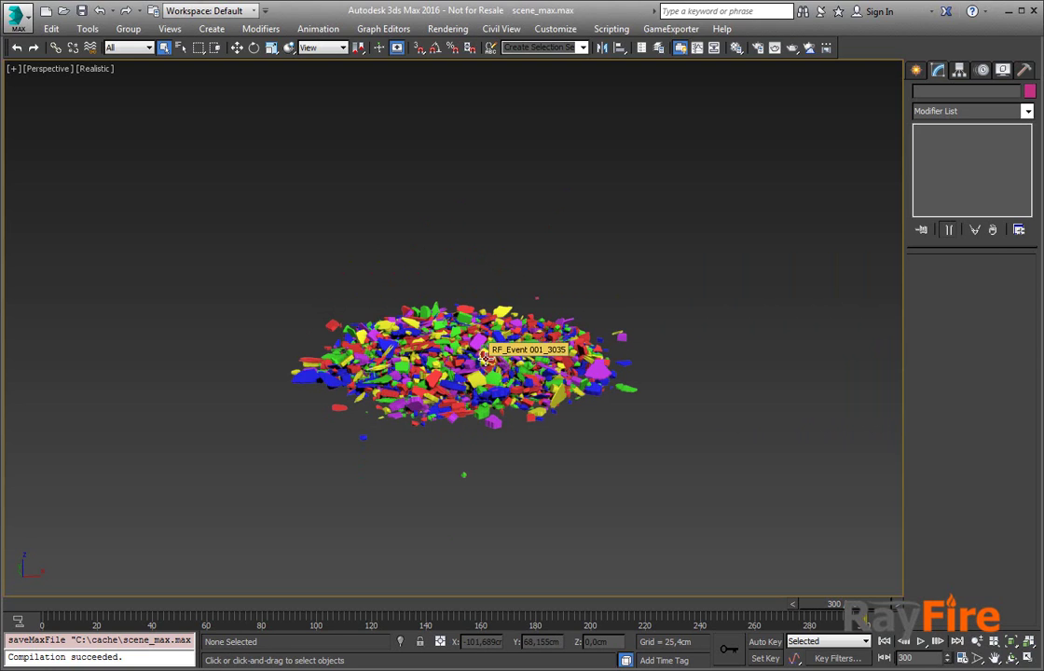
Step: Delete the old scene_max_cache.max from the C:\cache folder and leave the save dialog without saving the scene
middle_click_drag(461, 475, 475, 413, "alt")
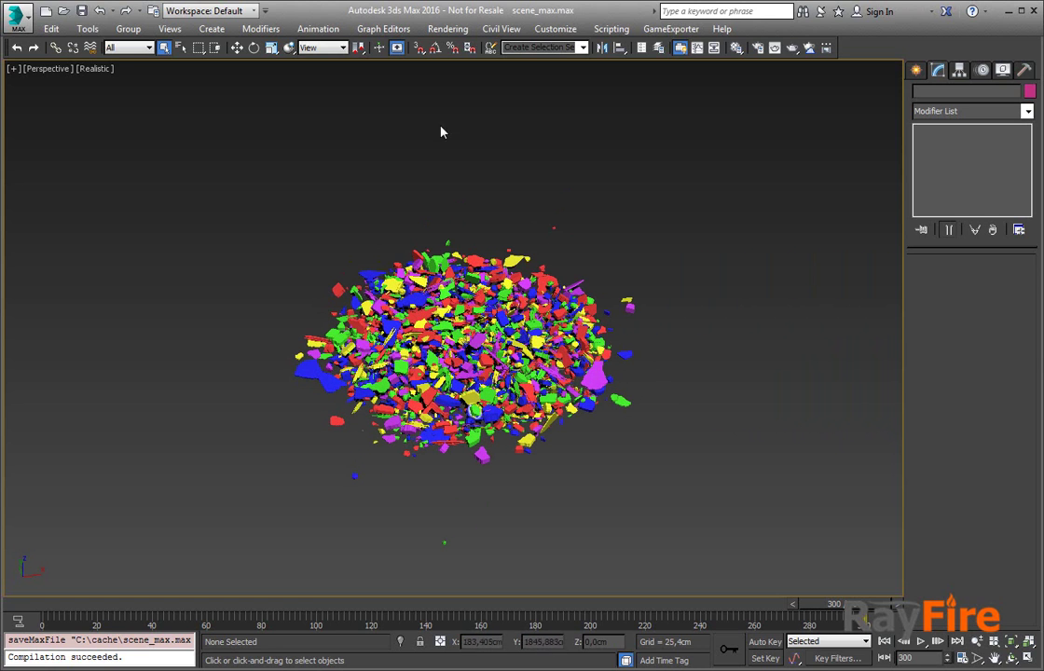
left_click(16, 18)
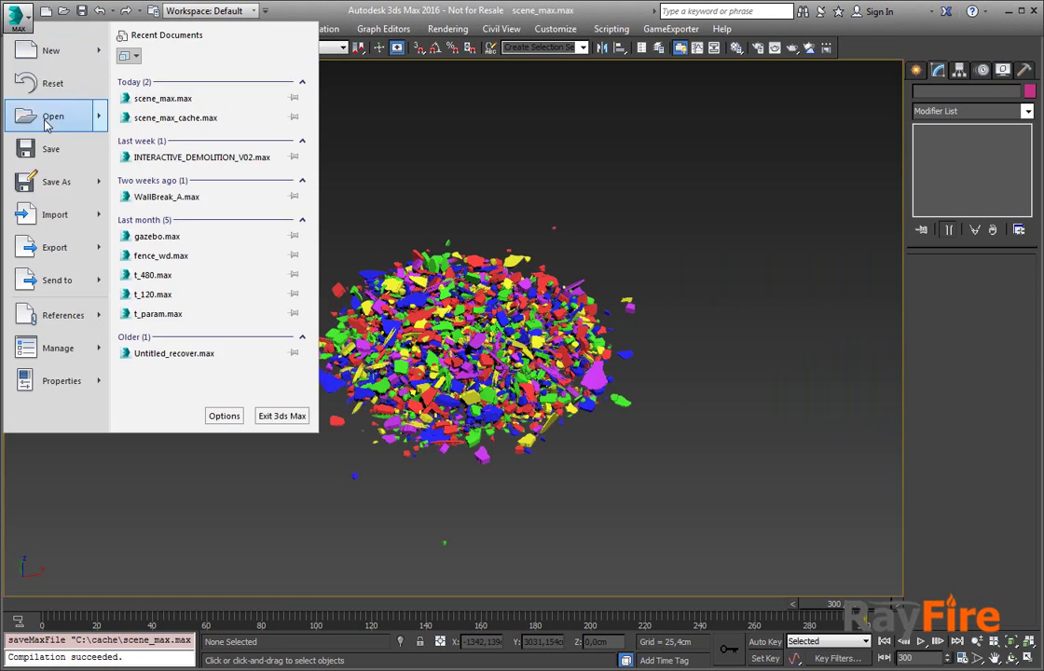
left_click(54, 183)
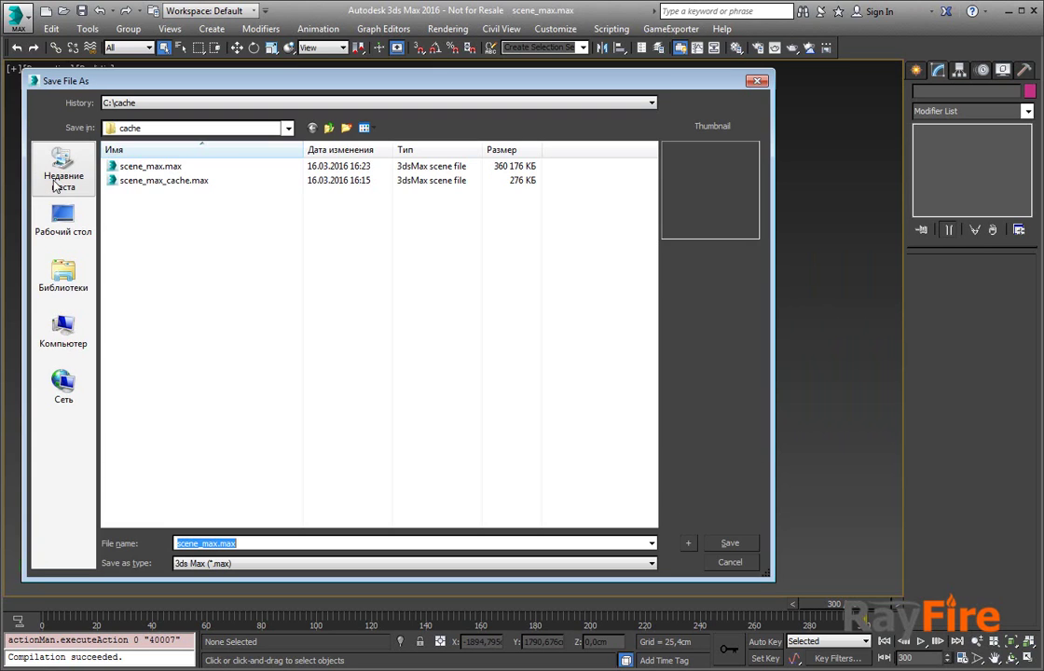
left_click(168, 169)
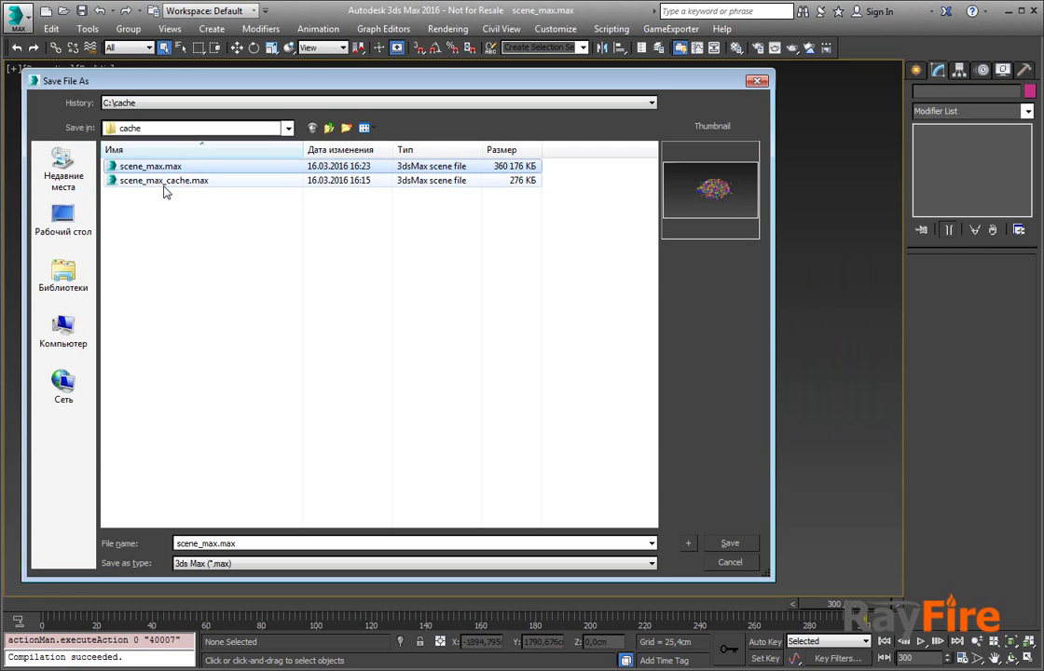
left_click(164, 184)
key("Delete")
key("Return")
left_click(168, 168)
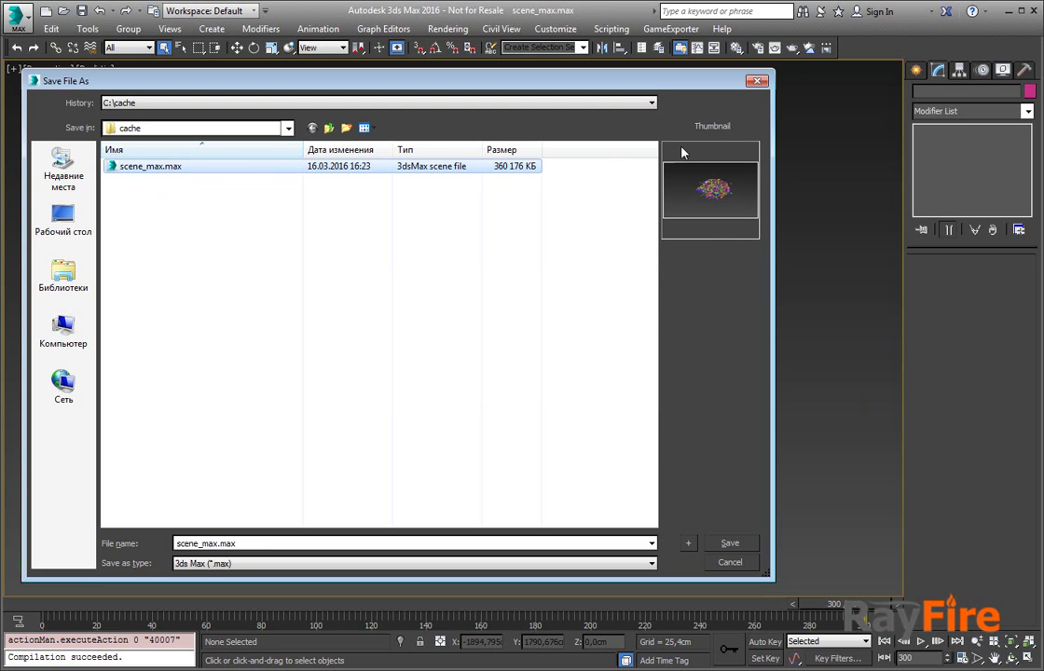
left_click(758, 82)
Step: Create an RF Cache object in the perspective view beside the fragments, with the timeline at frame 0
left_click(916, 70)
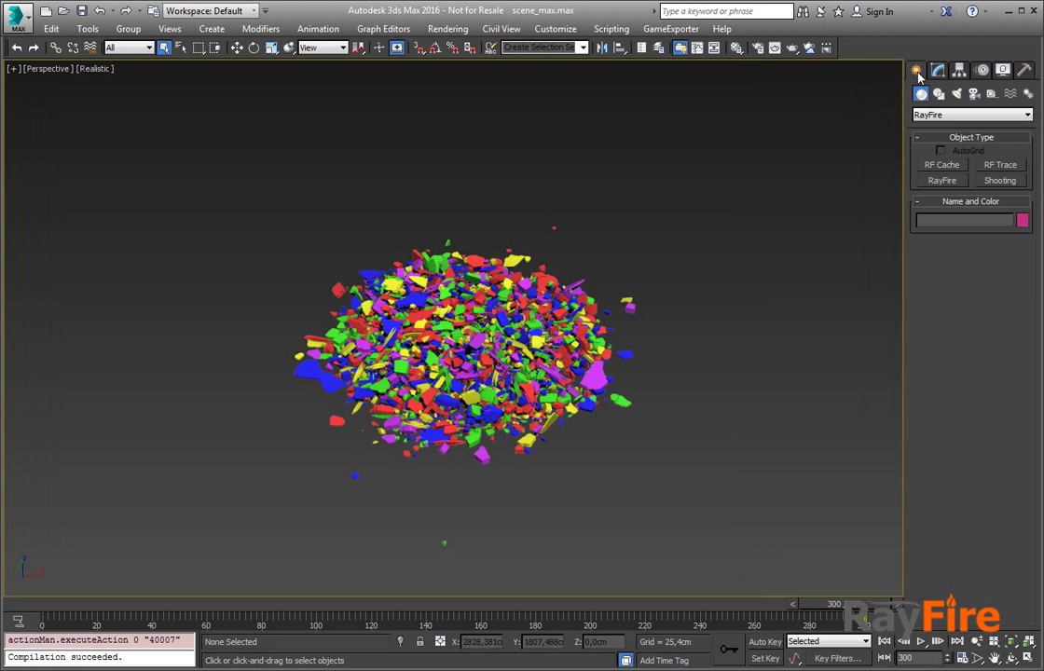
left_click(936, 168)
left_click_drag(119, 380, 193, 407)
mouse_move(56, 602)
left_mouse_down()
mouse_move(300, 624)
mouse_move(580, 623)
mouse_move(46, 582)
left_mouse_up()
right_click(506, 296)
Step: Select all the fragments and scrub the timeline to frame 300 to review their keyframed animation
middle_click_drag(476, 289, 506, 394)
left_click_drag(314, 119, 700, 312)
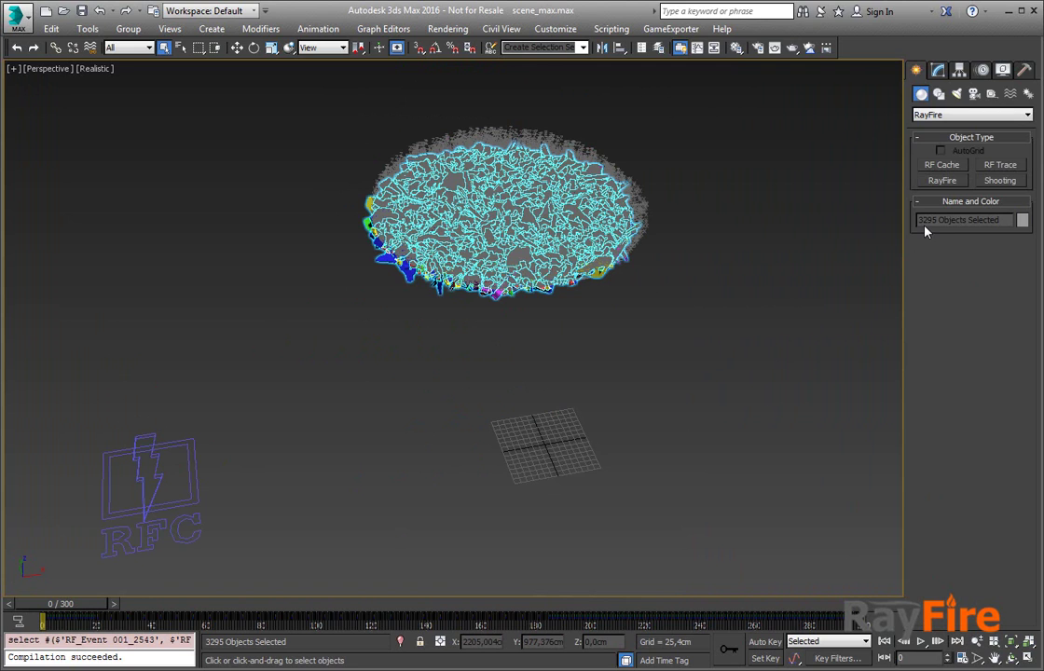
left_click_drag(524, 610, 866, 617)
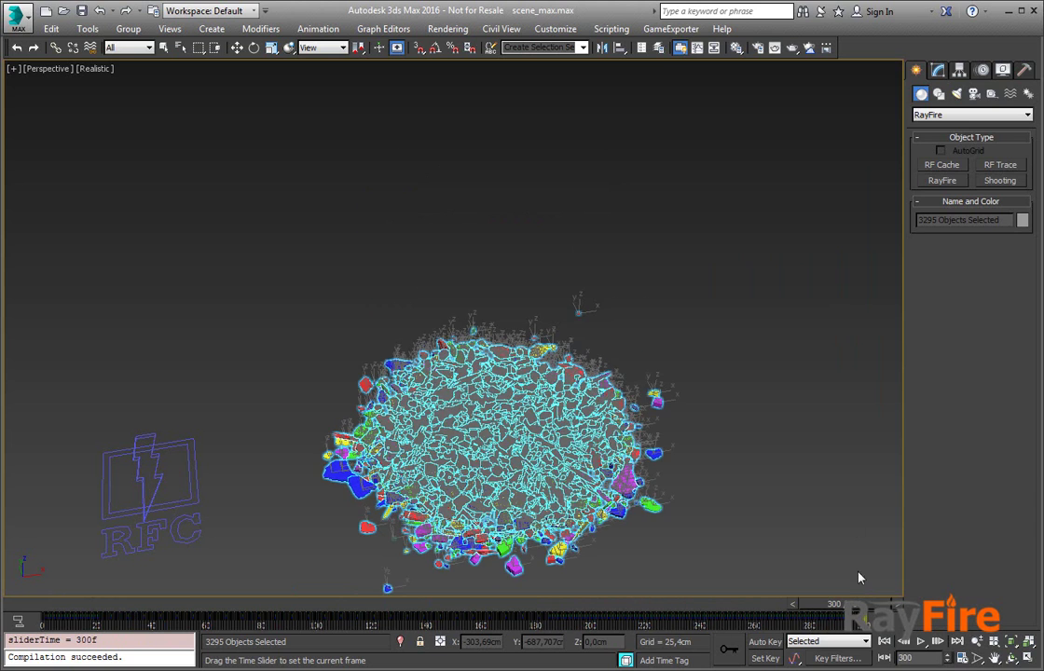
left_click(719, 496)
Step: Add all the RF_Event 001 fragments to the node list of the RF Cache object
left_click(134, 454)
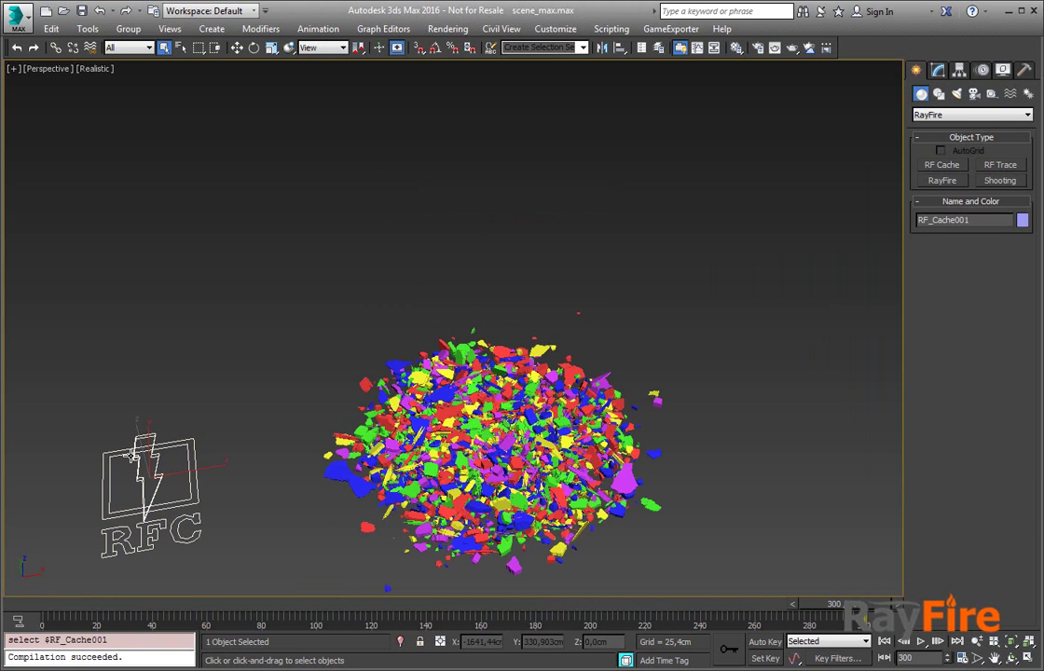
left_click(938, 70)
left_click_drag(921, 453, 936, 294)
left_click(964, 492)
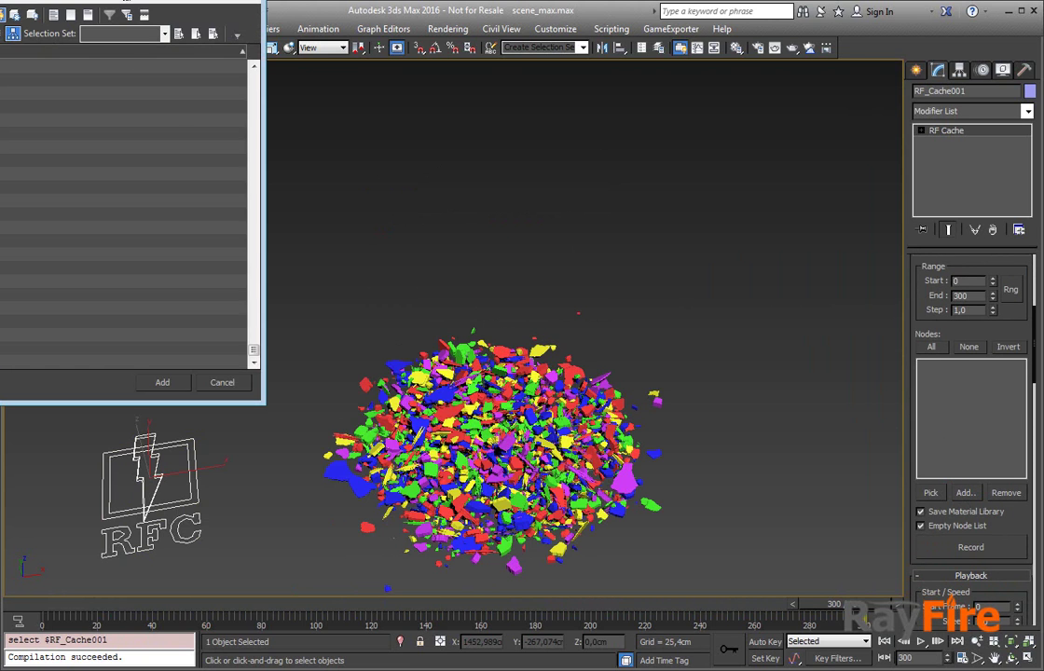
key("ctrl+a")
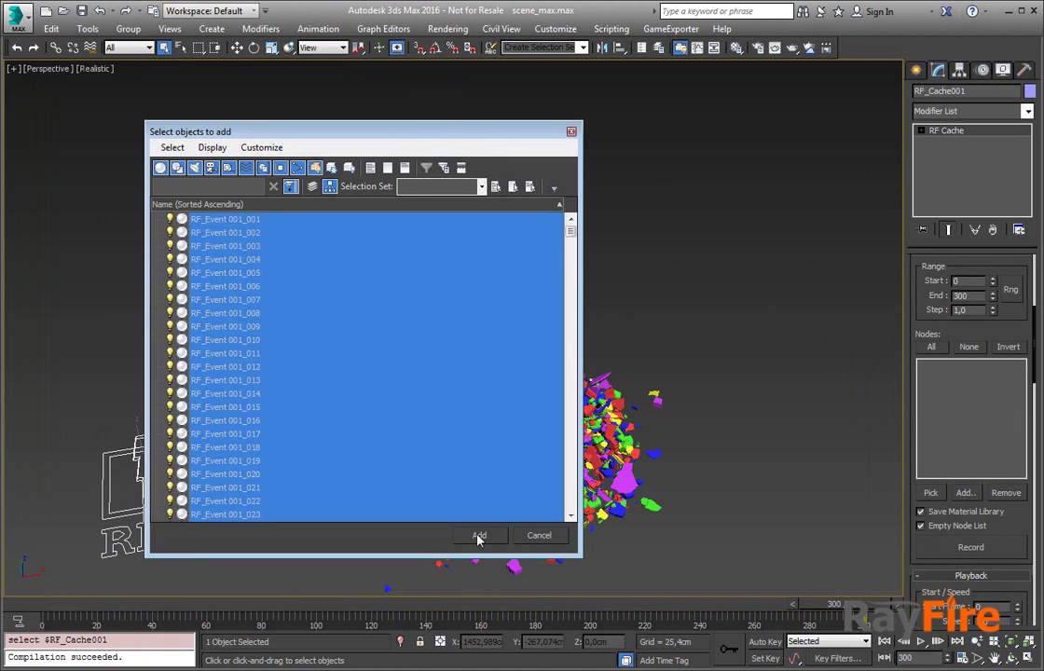
left_click(478, 538)
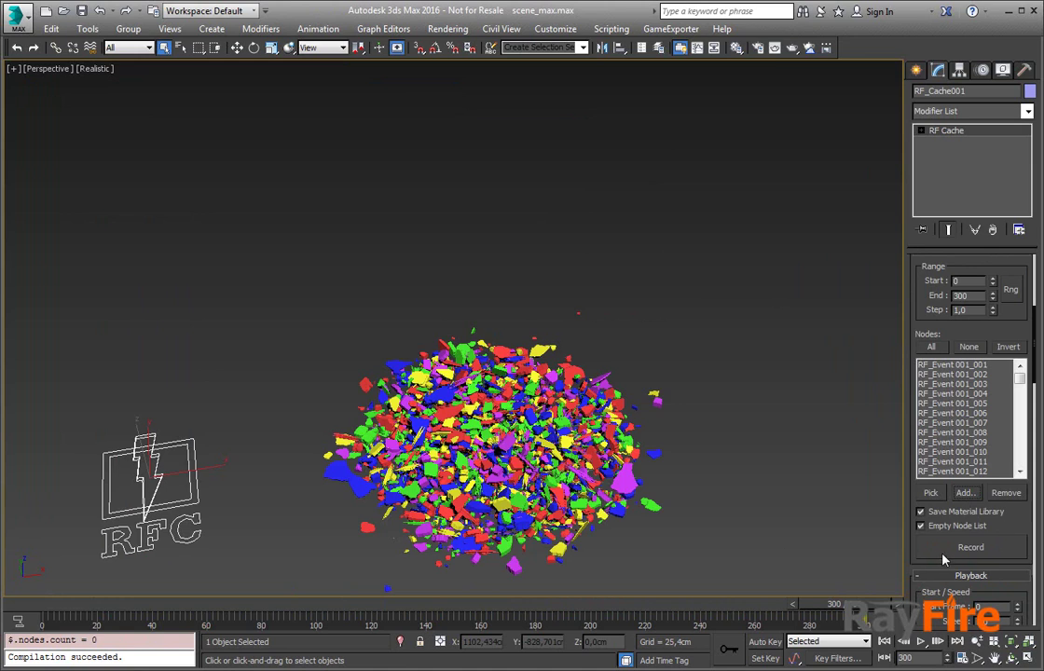
Step: Record the listed nodes into a RayFire cache file named max_cache on the desktop
left_click(943, 555)
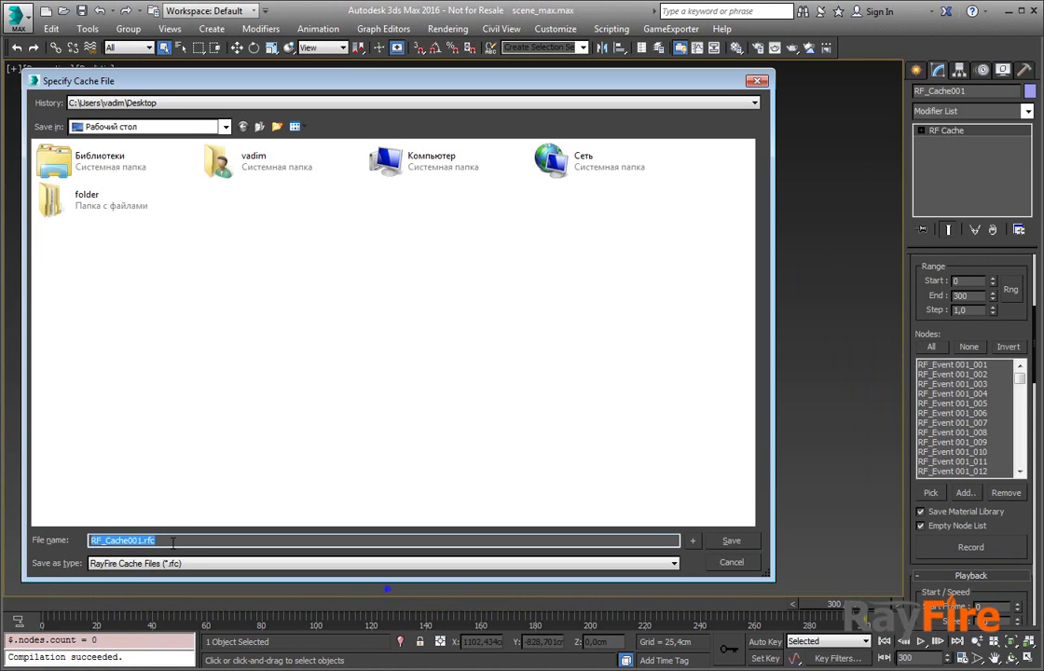
type("ma")
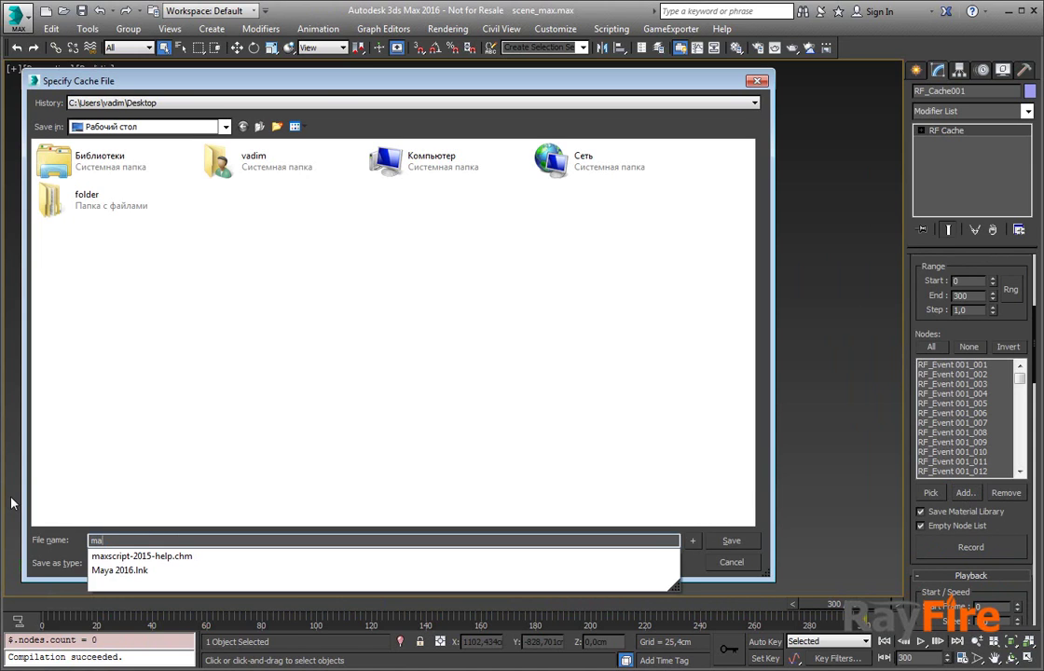
type("x_cach")
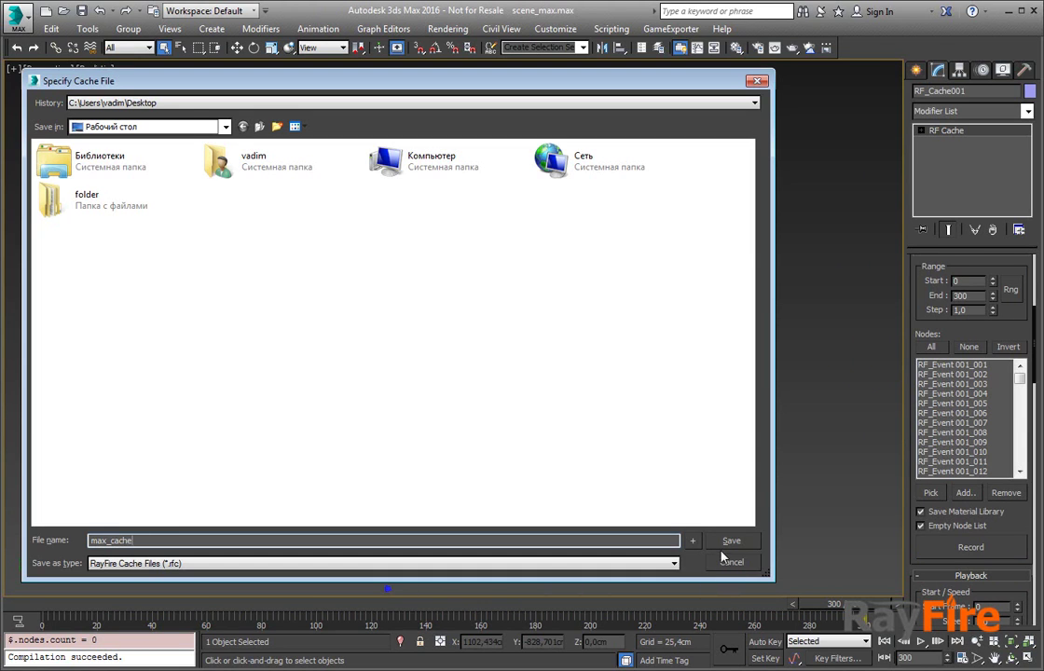
type("e")
left_click(722, 544)
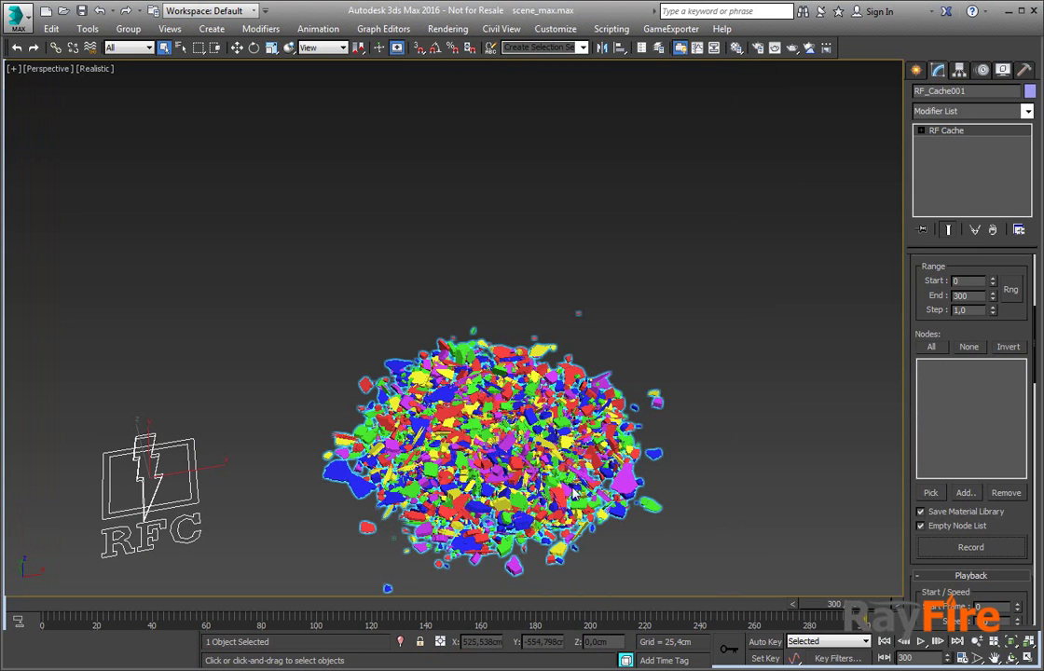
Step: Move the RF Cache object about 2043 cm along Y, away from the original fragments
key("Delete")
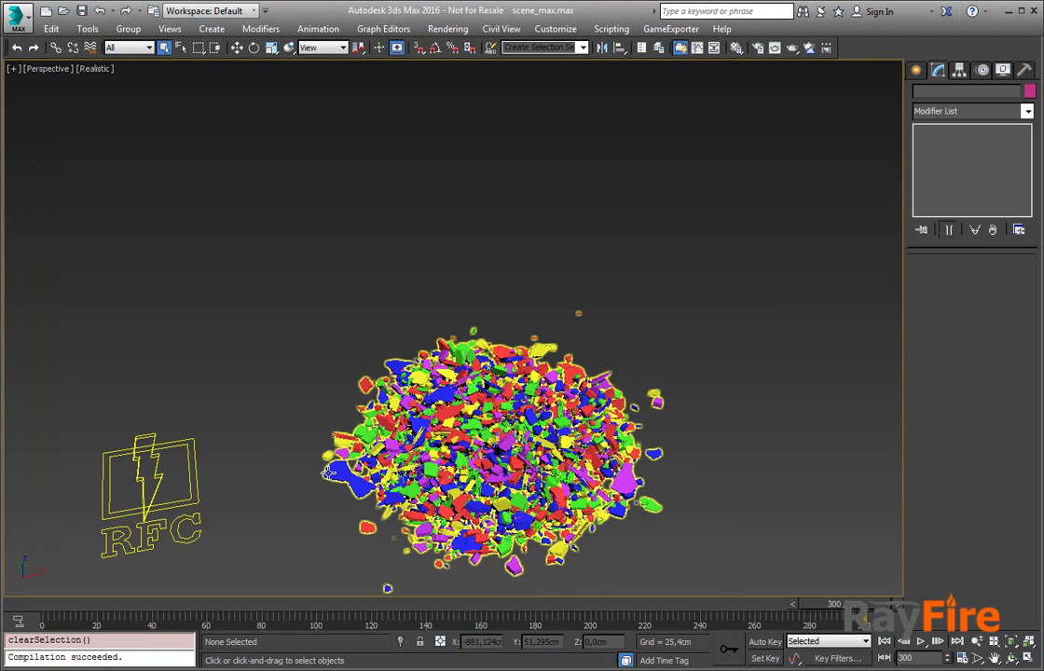
left_click(161, 476)
key("w")
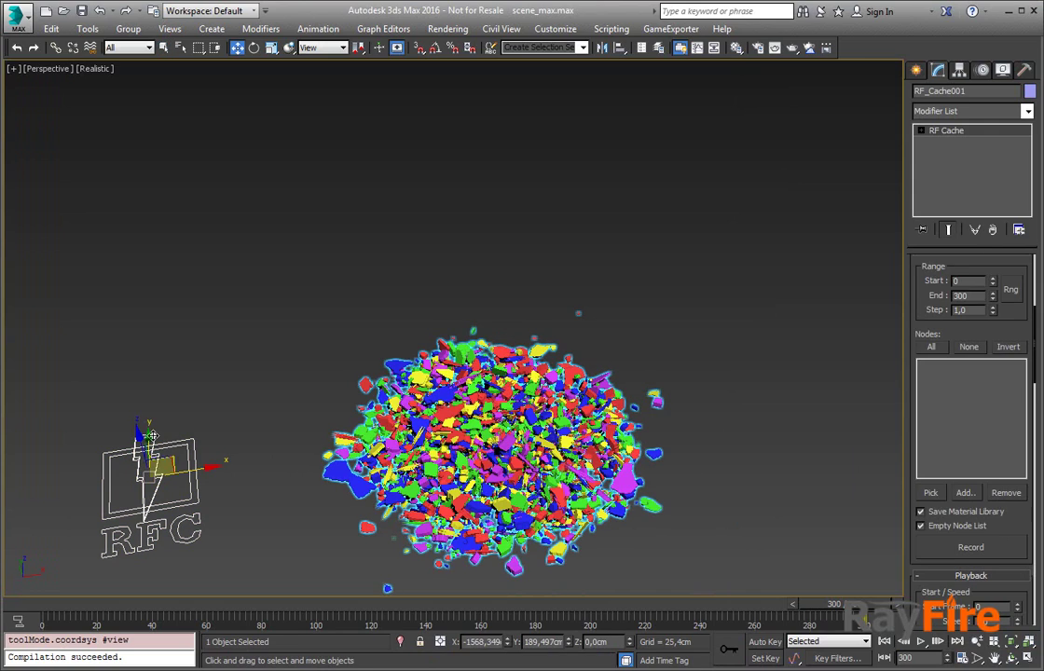
left_click_drag(152, 436, 138, 181)
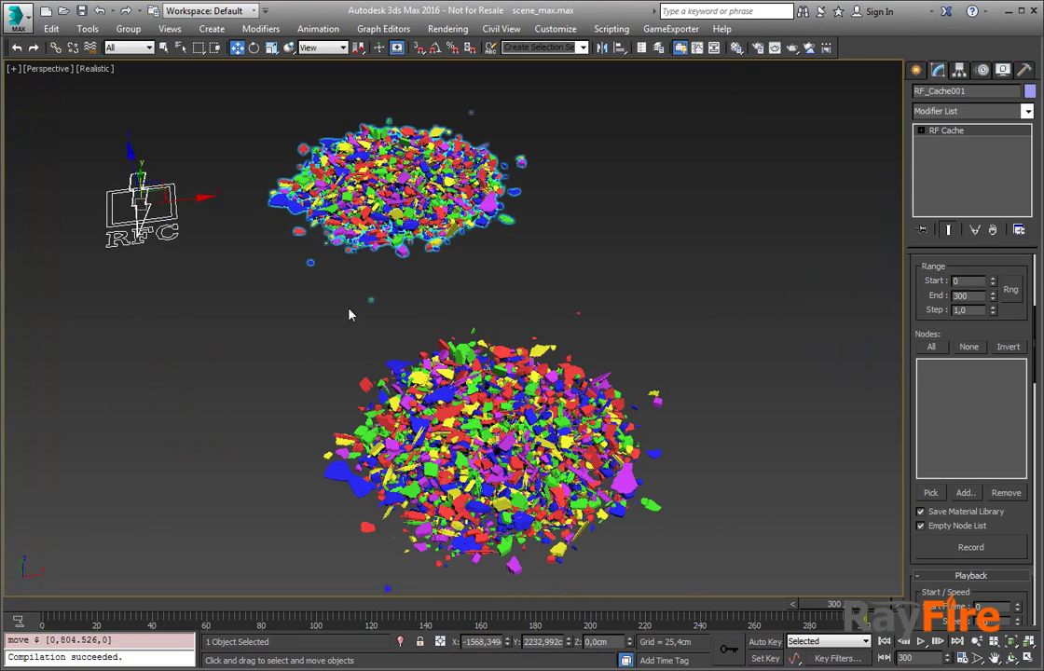
left_click(331, 327)
Step: Go to frame 85 and delete all the original fragments, keeping the RF Cache object
left_click_drag(192, 610, 286, 578)
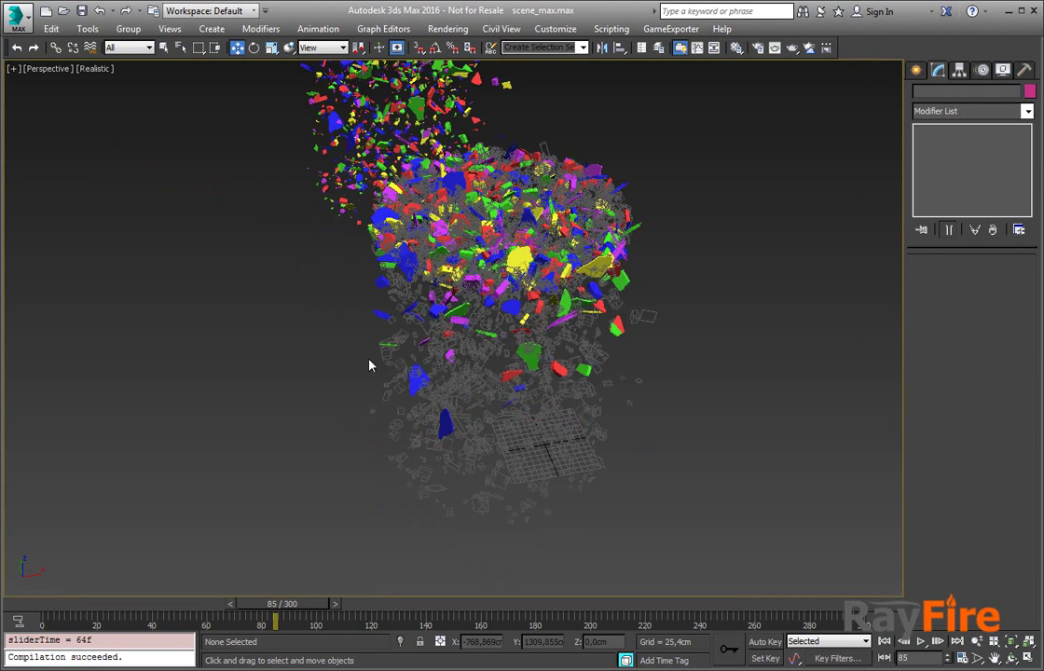
middle_click_drag(526, 362, 477, 318, "alt")
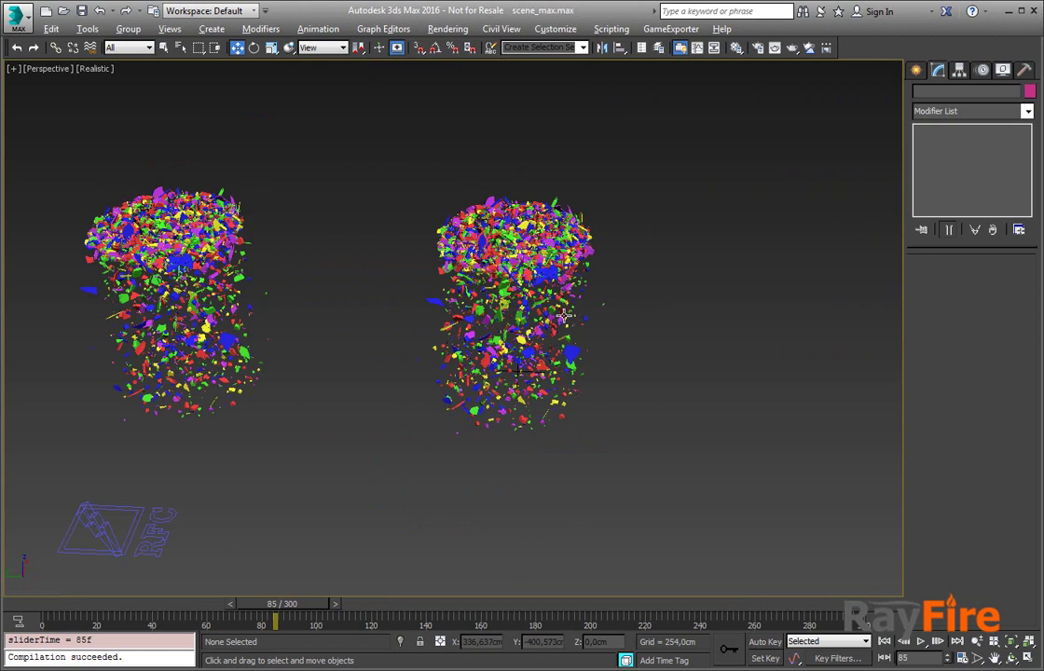
left_click_drag(392, 163, 661, 522)
key("Delete")
Step: Move the RF Cache object back along Y to about 539 cm
middle_click_drag(662, 522, 440, 410, "alt")
left_click(317, 222)
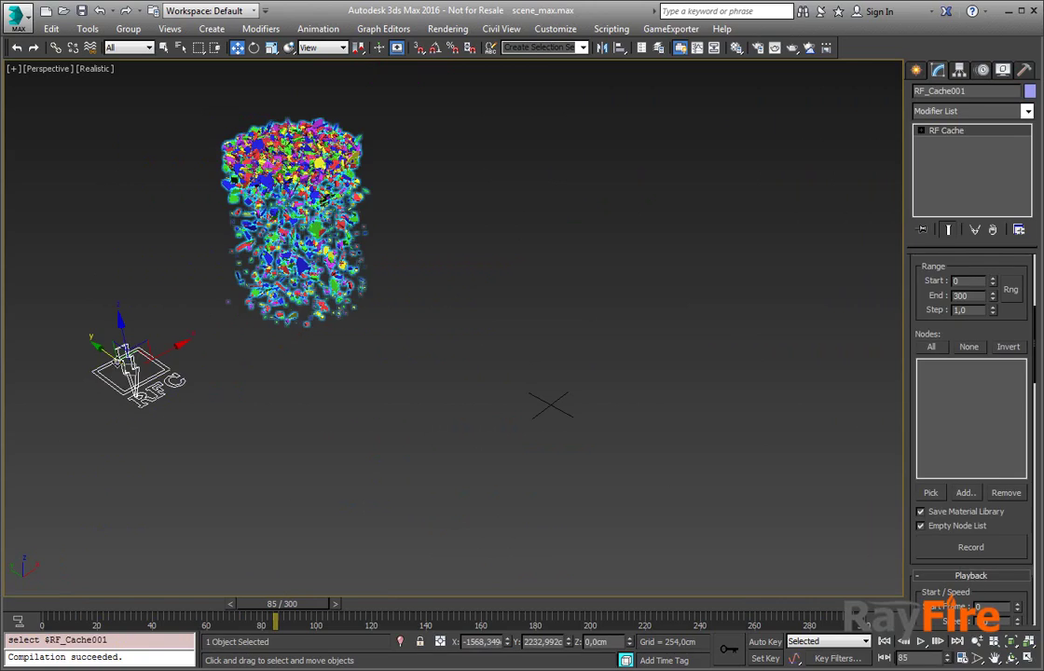
key("w")
left_click_drag(110, 355, 355, 429)
Step: Scrub the timeline to frame 176 and examine the cached fragments up close
middle_click_drag(354, 428, 288, 494, "alt")
scroll(426, 438, "up", 4)
middle_click_drag(586, 253, 446, 297, "alt")
left_click_drag(292, 607, 524, 620)
middle_click_drag(504, 414, 487, 470, "alt")
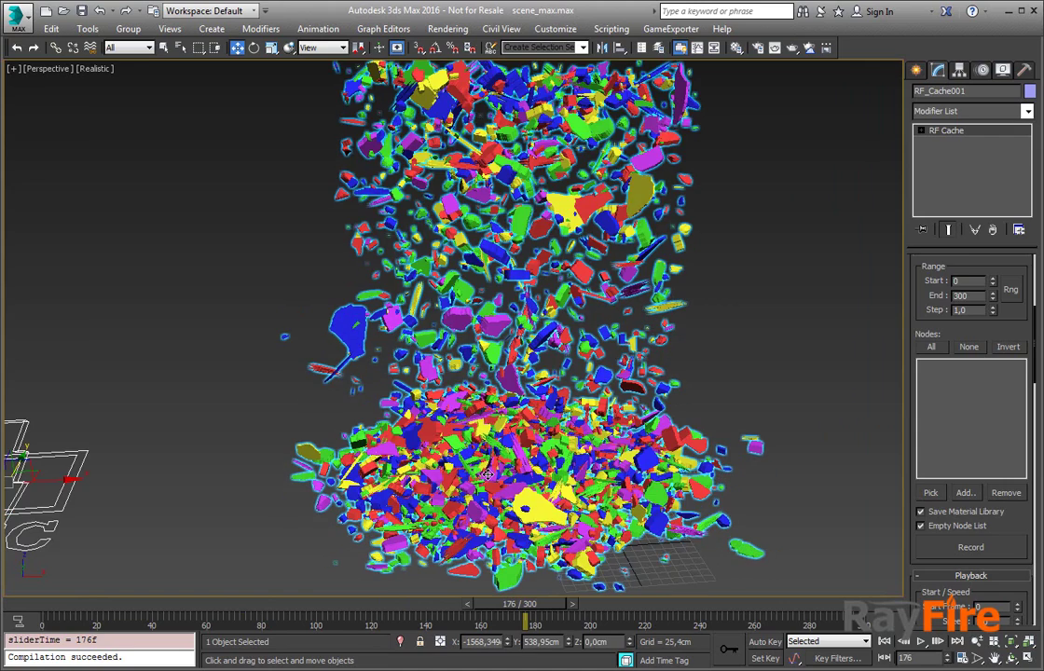
Step: Save the scene under the new name scene_max_cache.max in the C:\cache folder
left_click(28, 26)
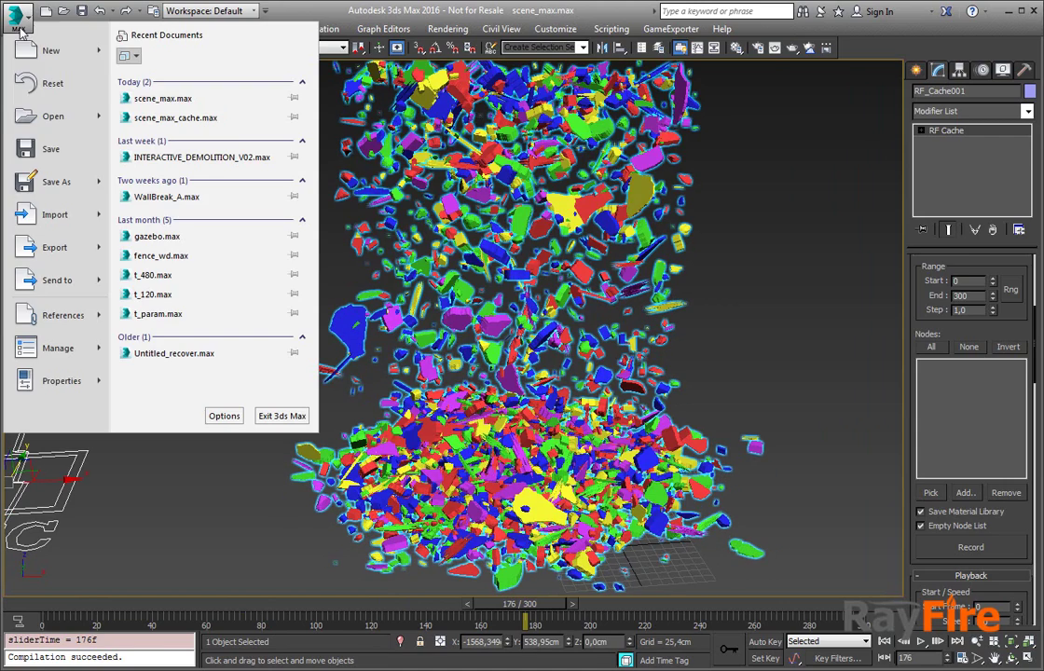
left_click(51, 169)
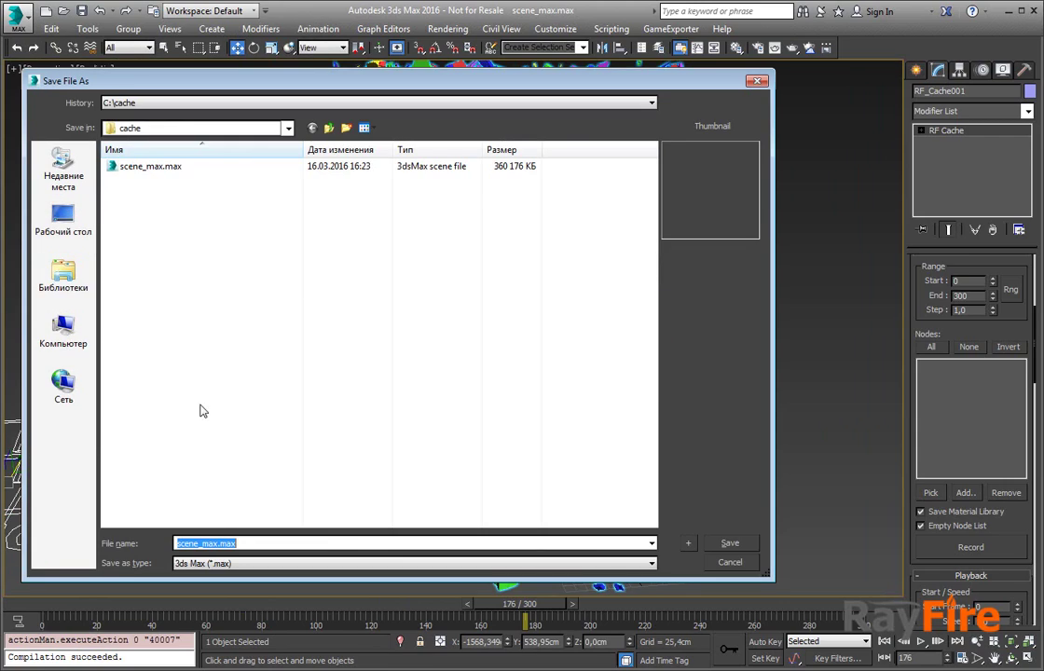
left_click(219, 543)
key("Return")
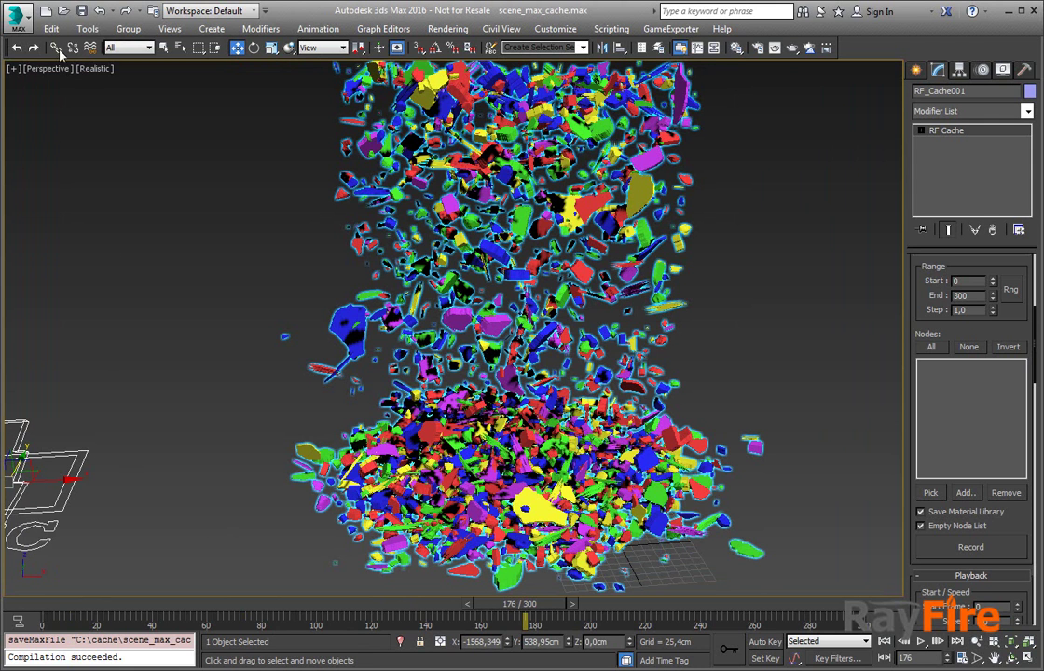
Step: Compare the file sizes of scene_max.max and scene_max_cache.max in the C:\cache folder
left_click(21, 26)
left_click(71, 180)
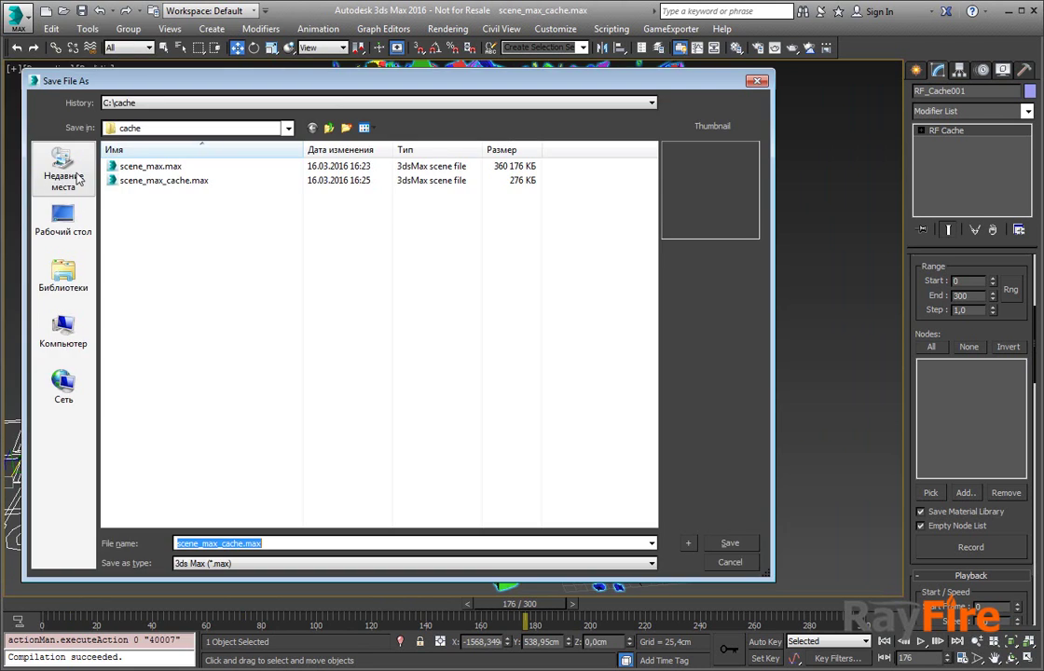
left_click(162, 182)
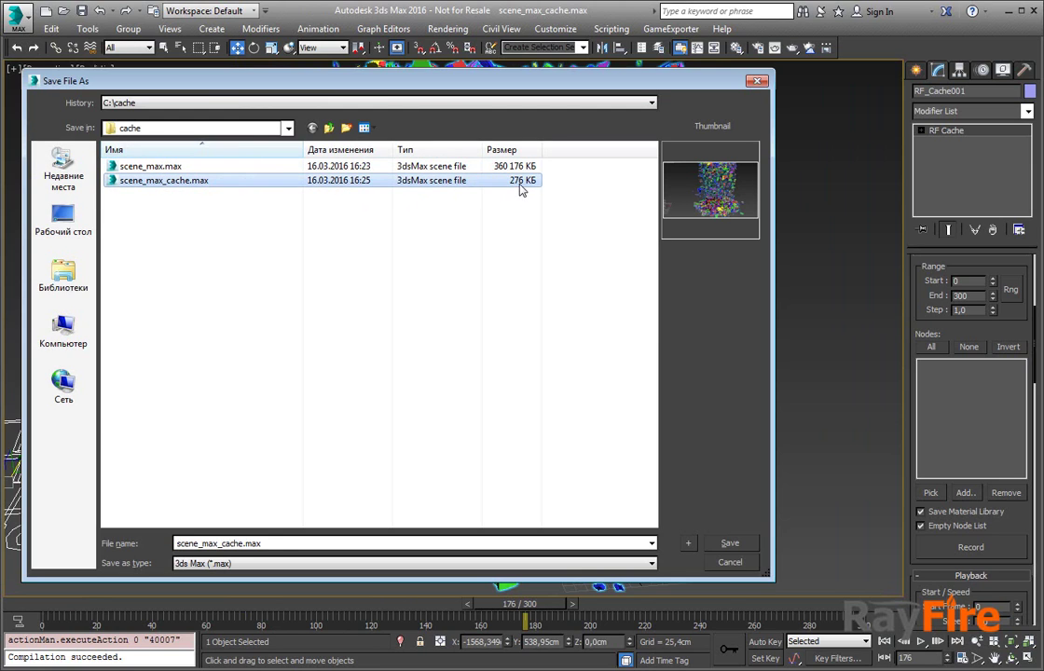
left_click_drag(472, 87, 494, 87)
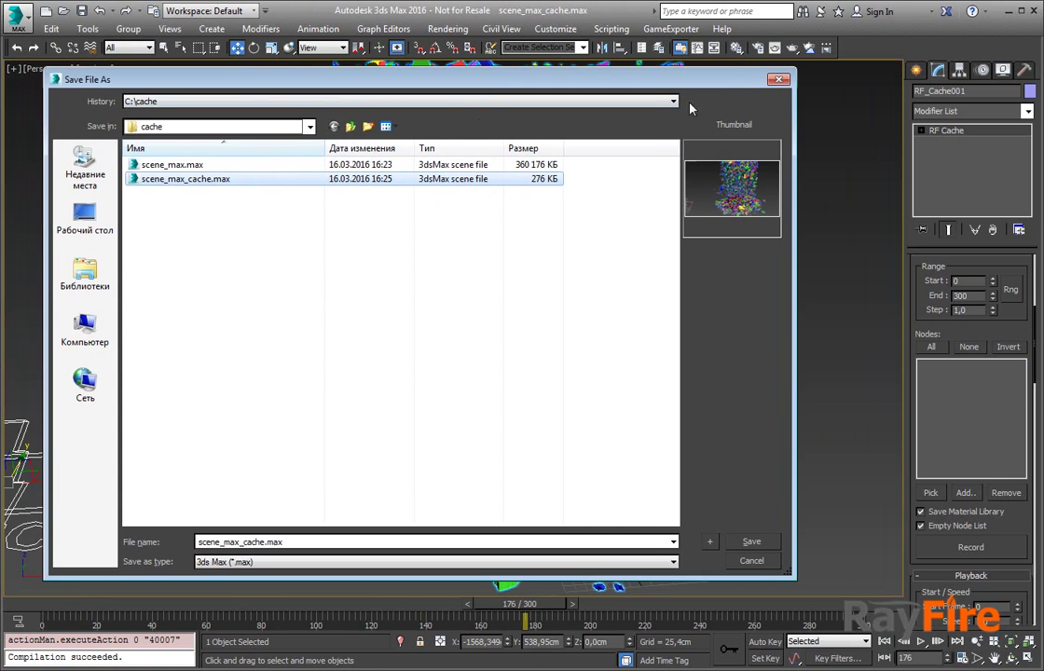
left_click(779, 80)
Step: Check the size of max_cache.rfc on the desktop in the cache loading dialog, without loading it
left_click_drag(924, 290, 936, 524)
left_click(997, 321)
left_click(273, 211)
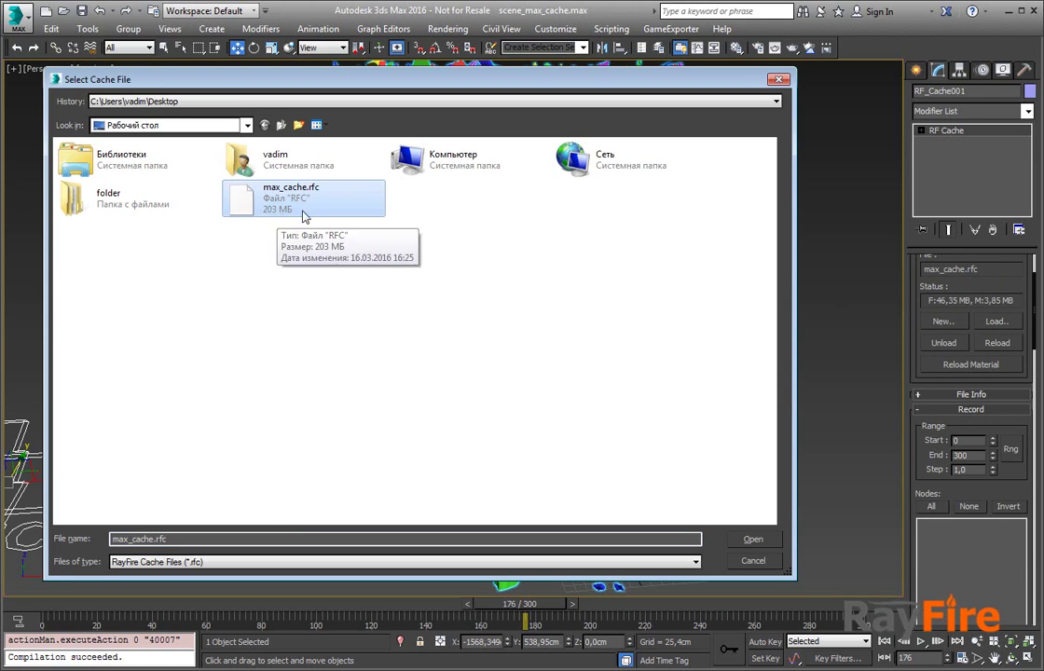
left_click_drag(463, 80, 463, 102)
left_click(777, 102)
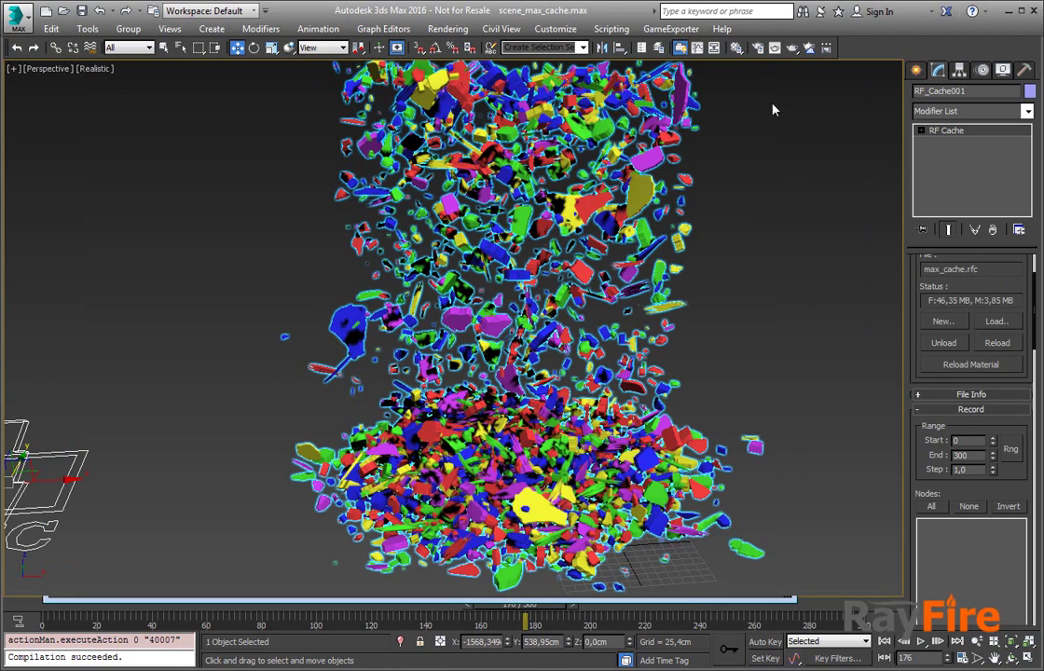
scroll(441, 352, "down", 3)
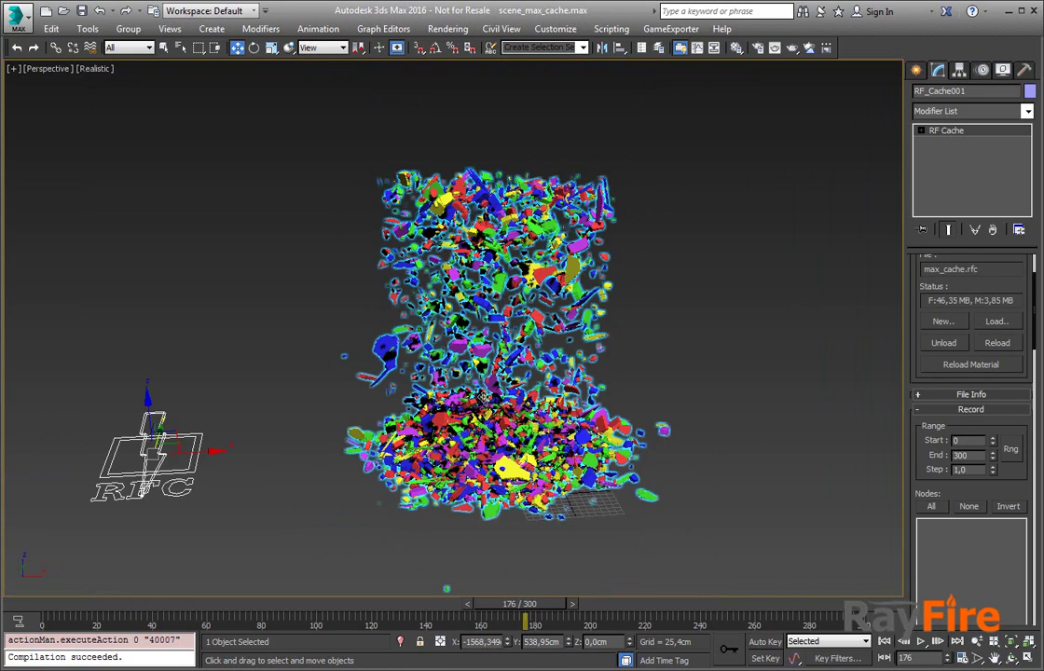
middle_click_drag(385, 338, 428, 359, "alt")
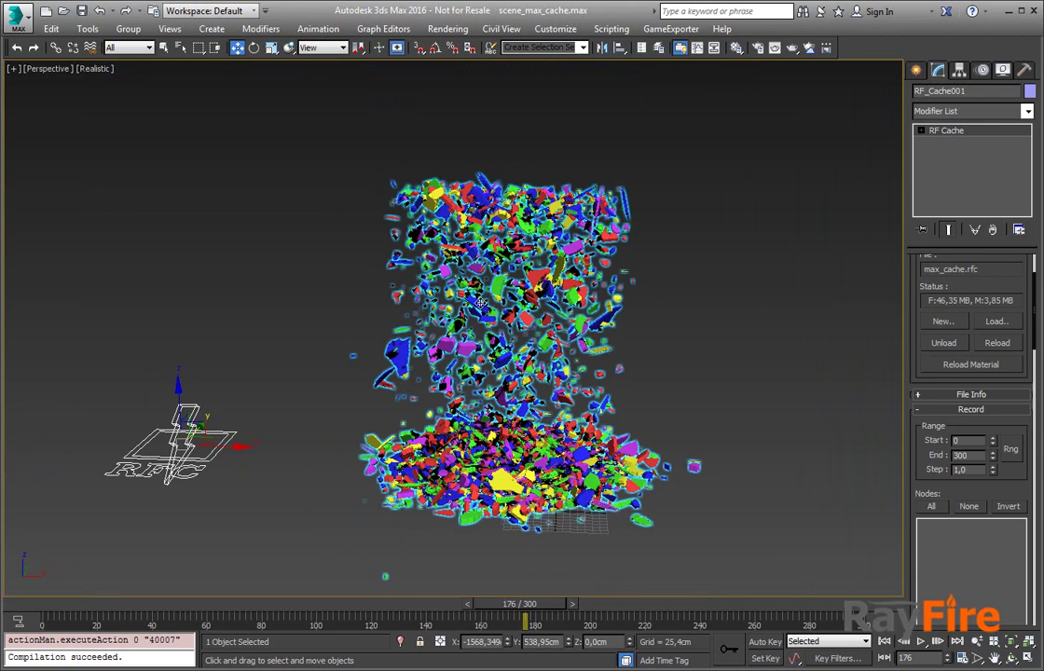
middle_click_drag(483, 307, 492, 277, "alt")
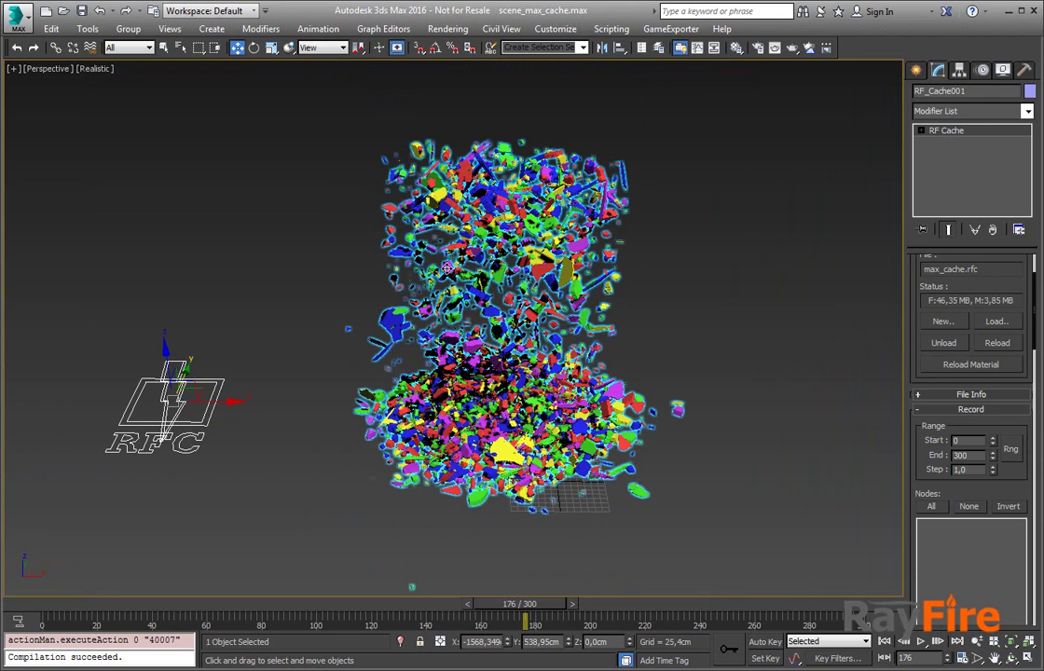
middle_click_drag(406, 252, 332, 266, "alt")
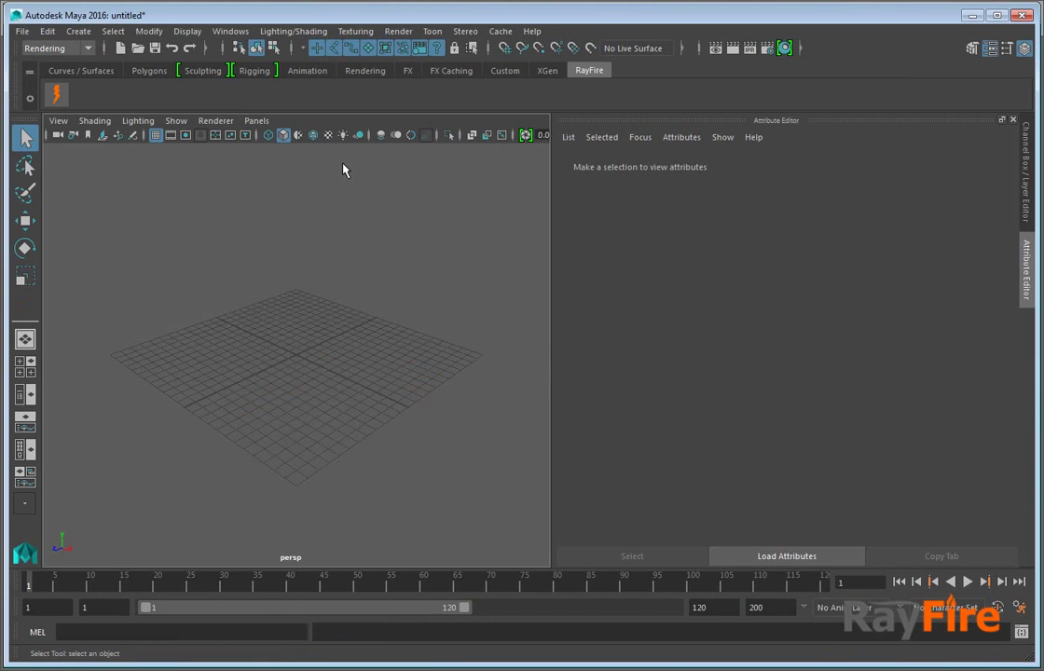
Step: Open the RayFire RF Cache tool and create a new cache object on the grid with an icon size of about 3.0
left_click(81, 70)
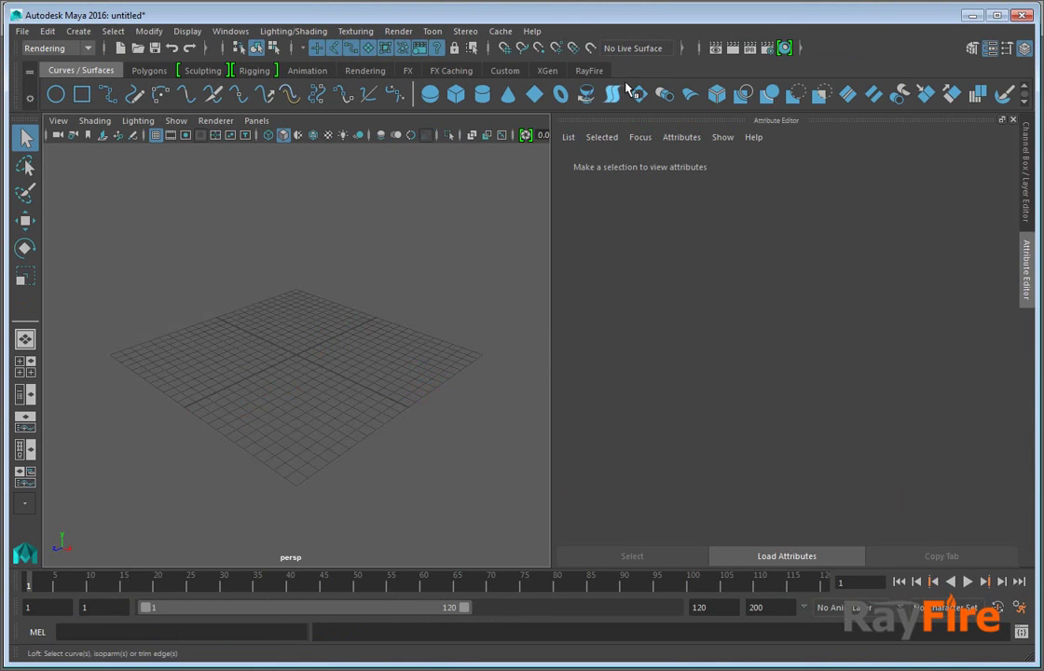
left_click(591, 71)
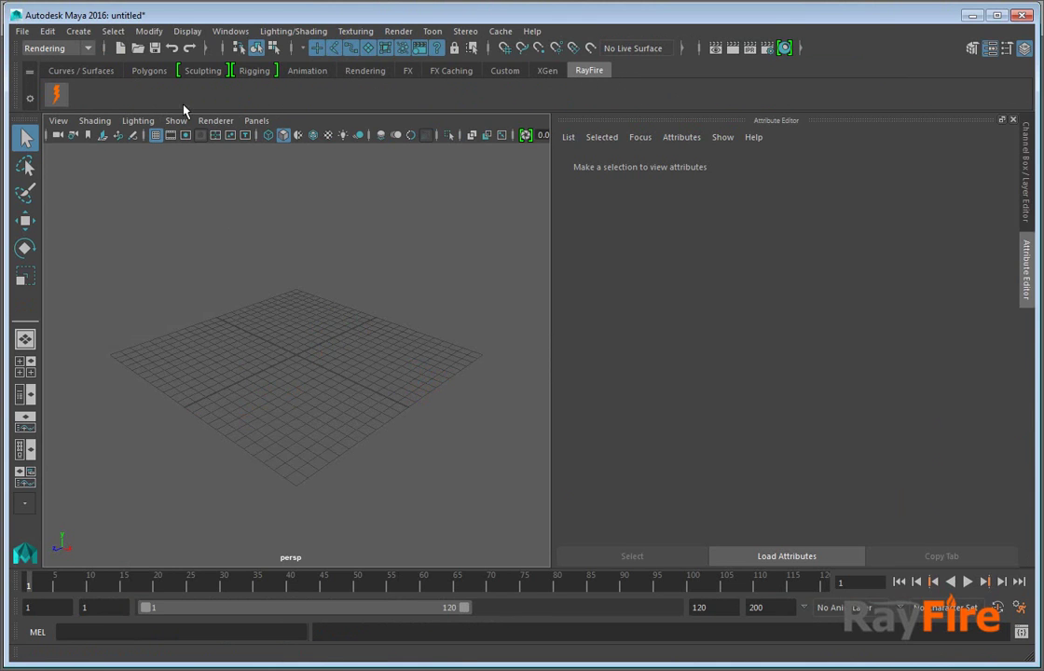
left_click(56, 93)
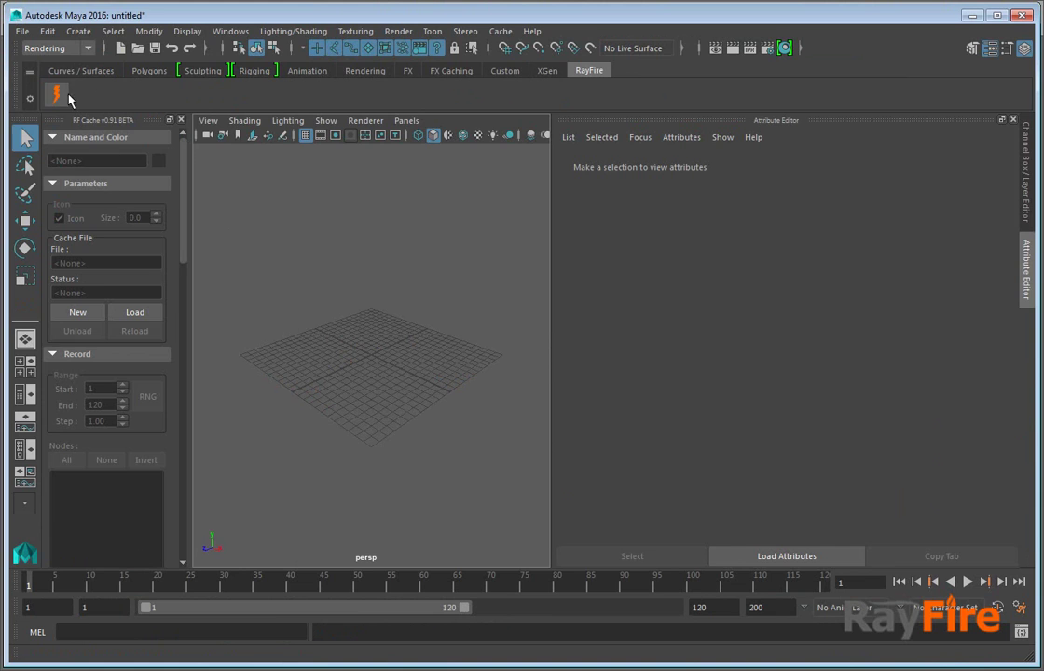
left_click(56, 94)
left_click(75, 313)
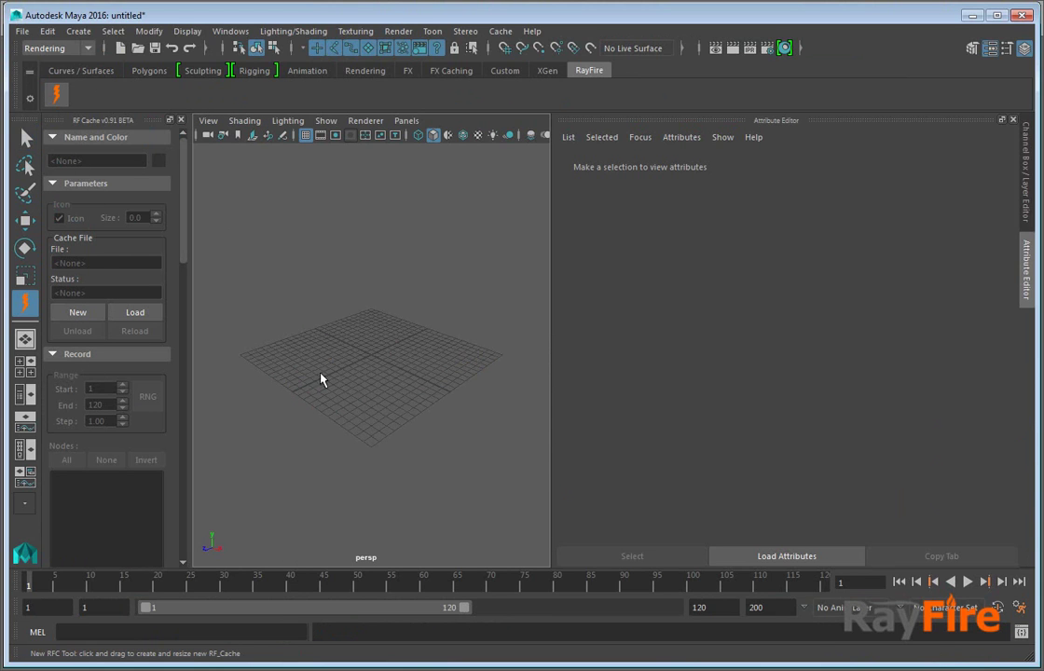
left_click_drag(305, 372, 315, 381)
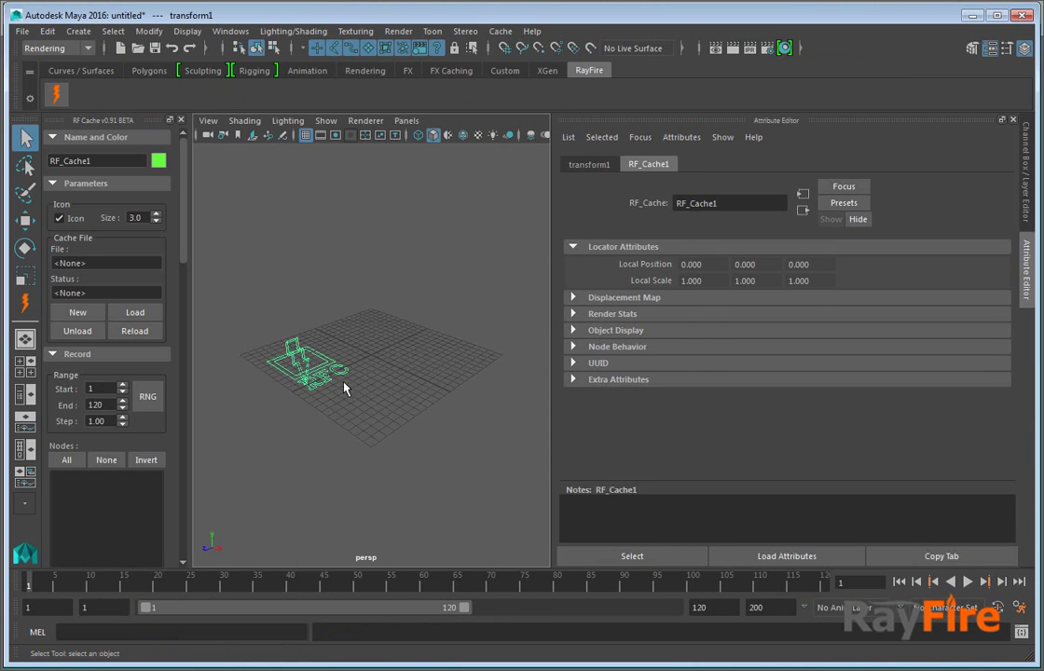
Step: Enlarge the viewport and load max_cache.rfc from the desktop into the new cache object
left_click_drag(555, 223, 699, 228)
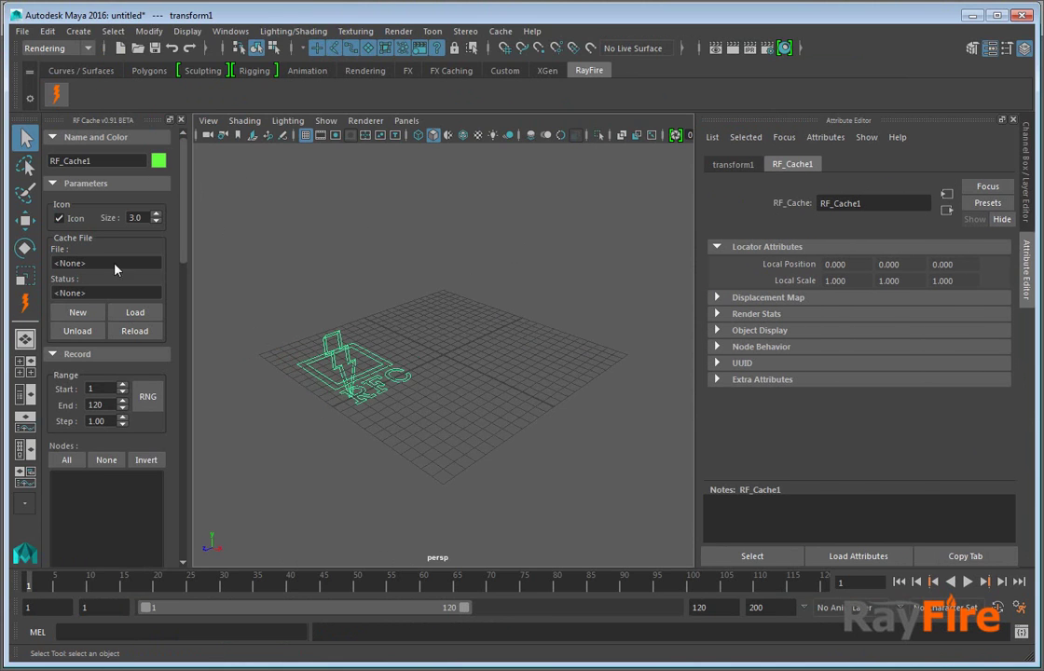
left_click(136, 313)
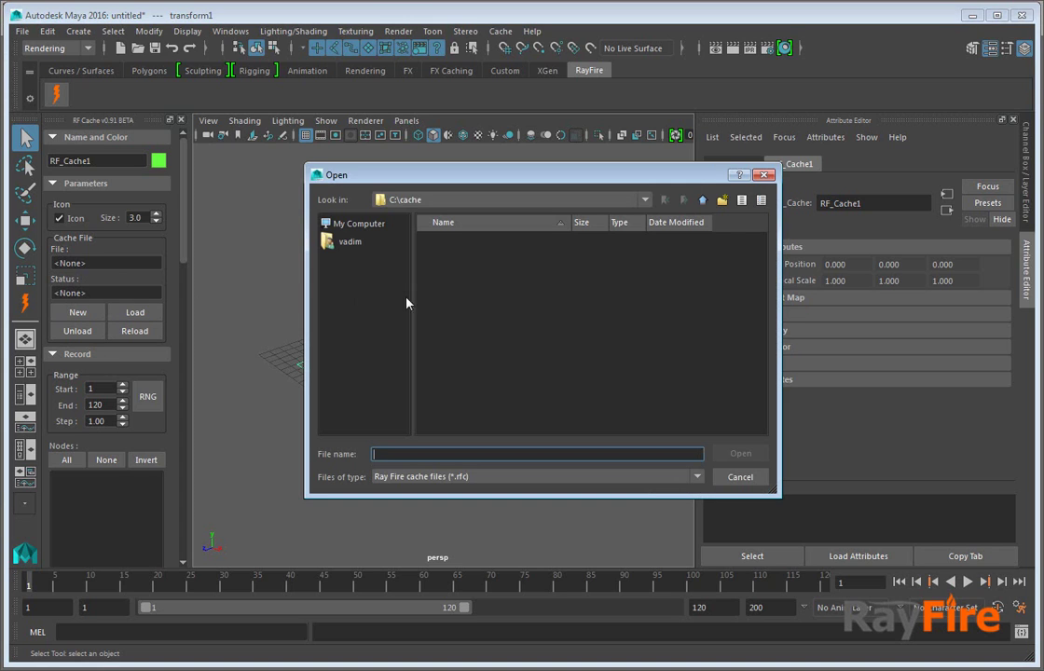
left_click(359, 226)
left_click(421, 200)
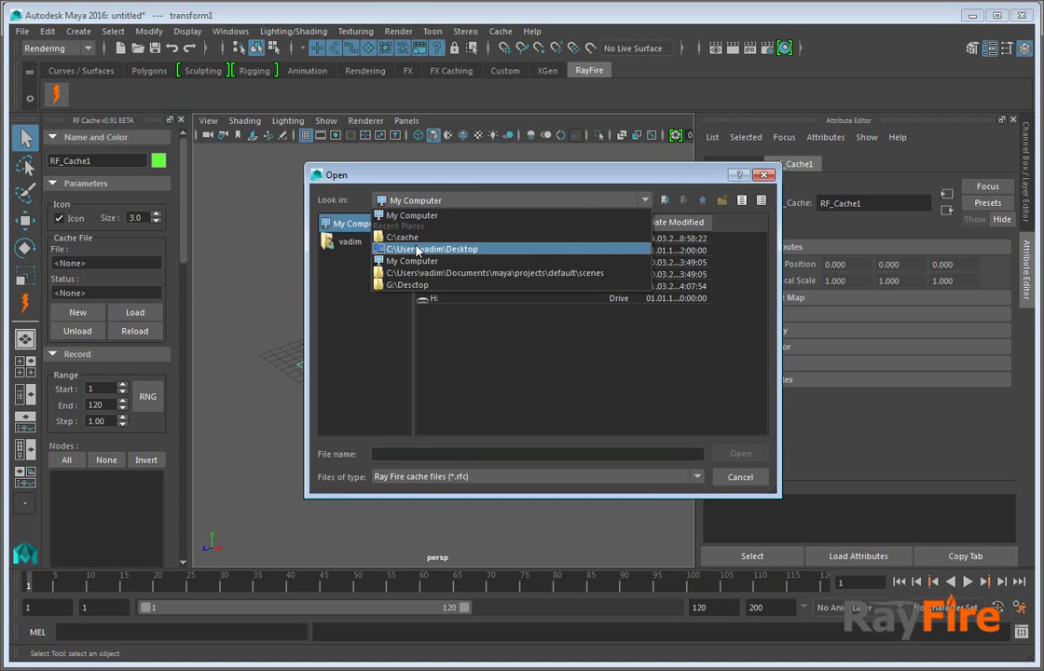
left_click(438, 247)
left_click(451, 250)
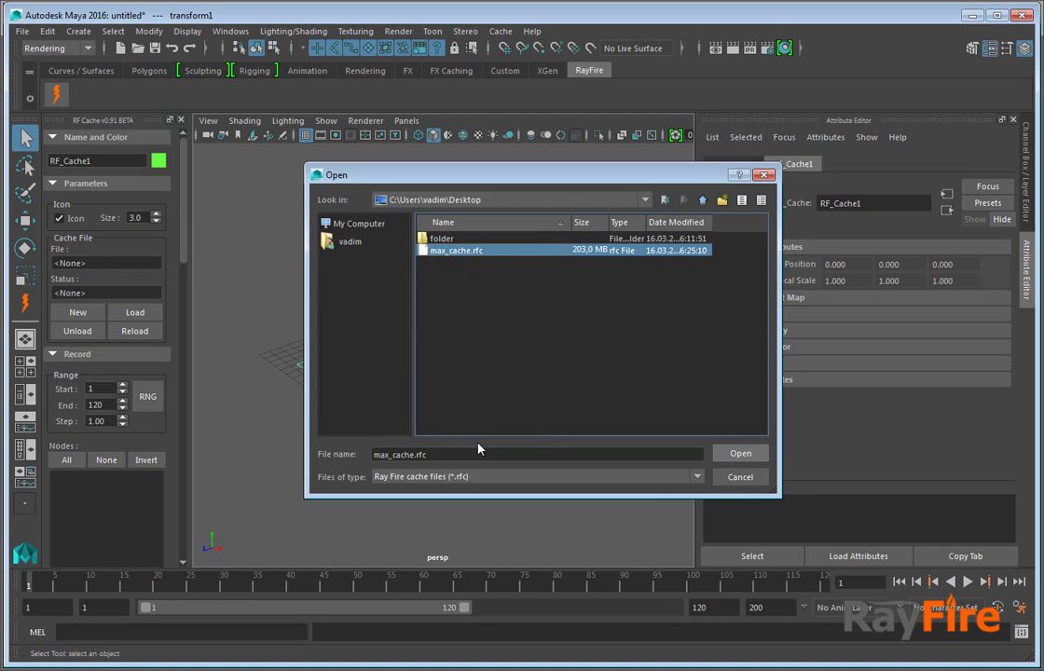
key("Return")
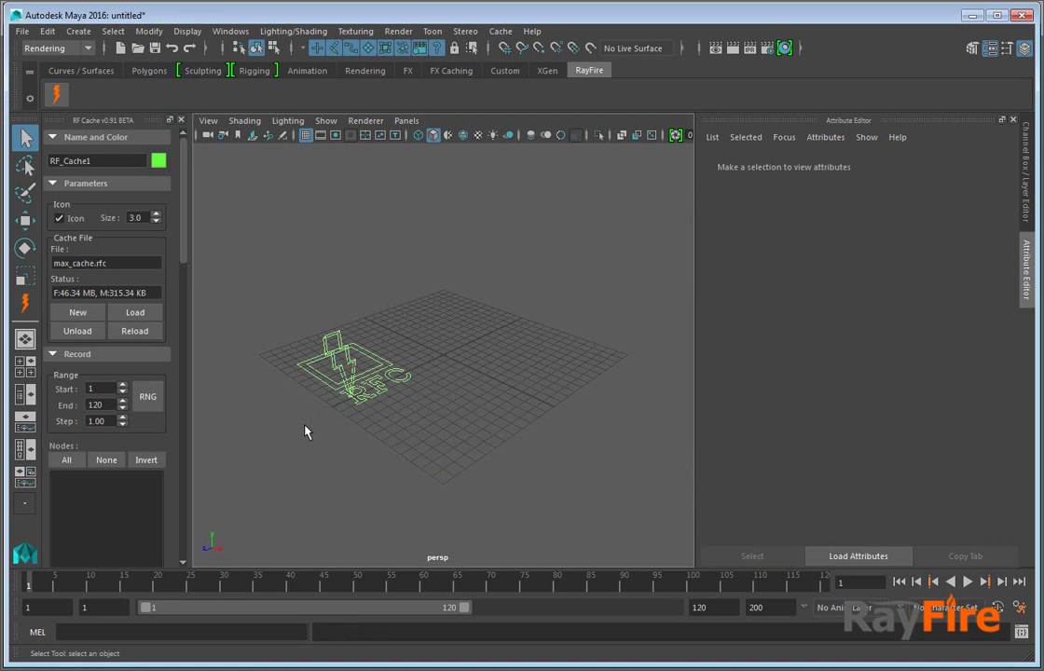
Step: Bring the loaded fragments into view and set the playback range end to frame 300
right_click_drag(345, 405, 235, 575, "alt")
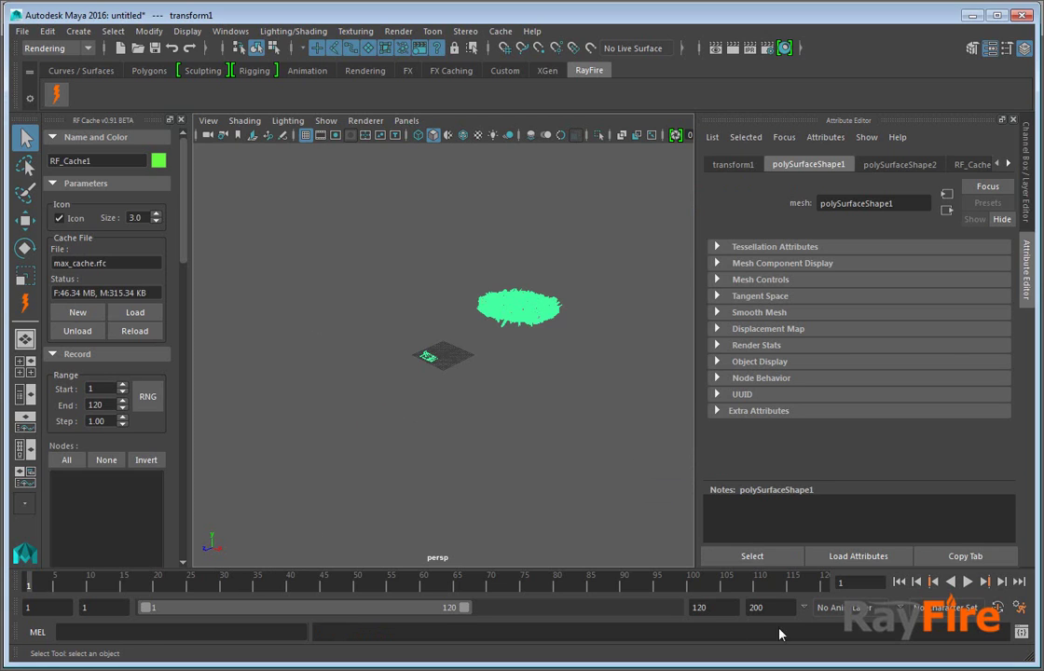
double_click(717, 608)
type("300")
key("Return")
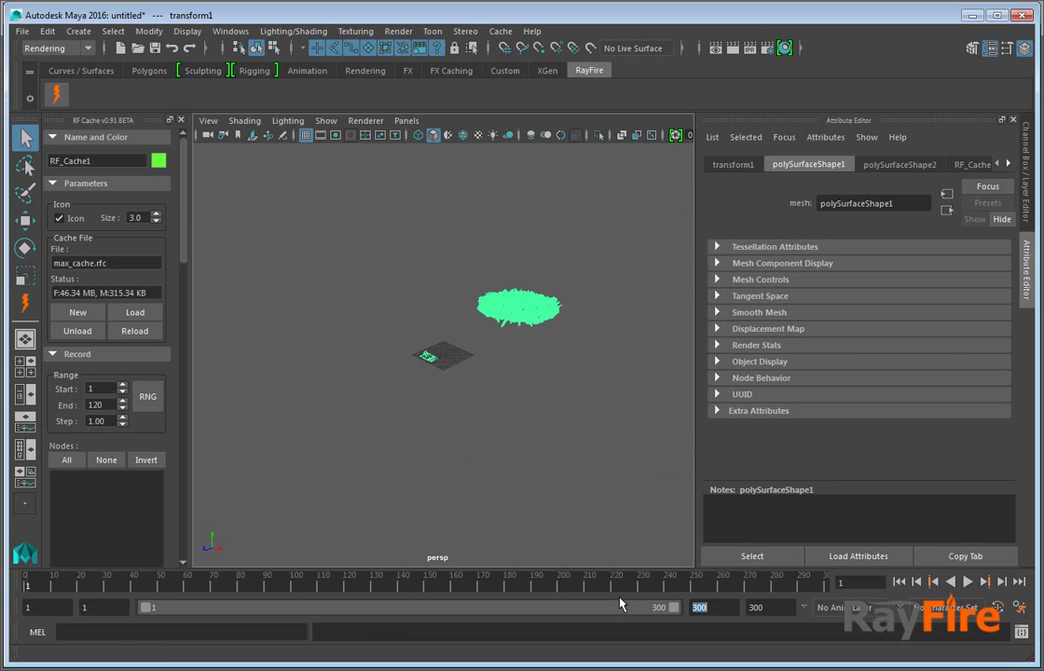
Step: Examine the cached fragments up close at frame 73 and play back their animation
left_click(503, 389)
scroll(499, 385, "up", 2)
left_click(416, 360)
middle_click_drag(514, 349, 401, 378, "alt")
scroll(426, 296, "up", 3)
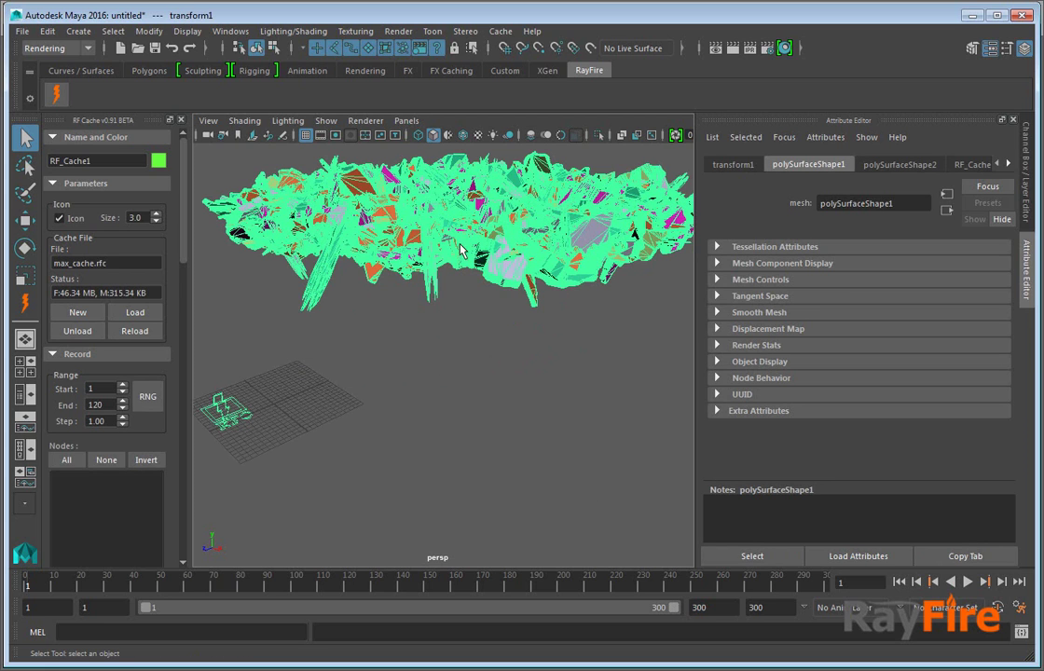
left_click(220, 587)
left_click(509, 468)
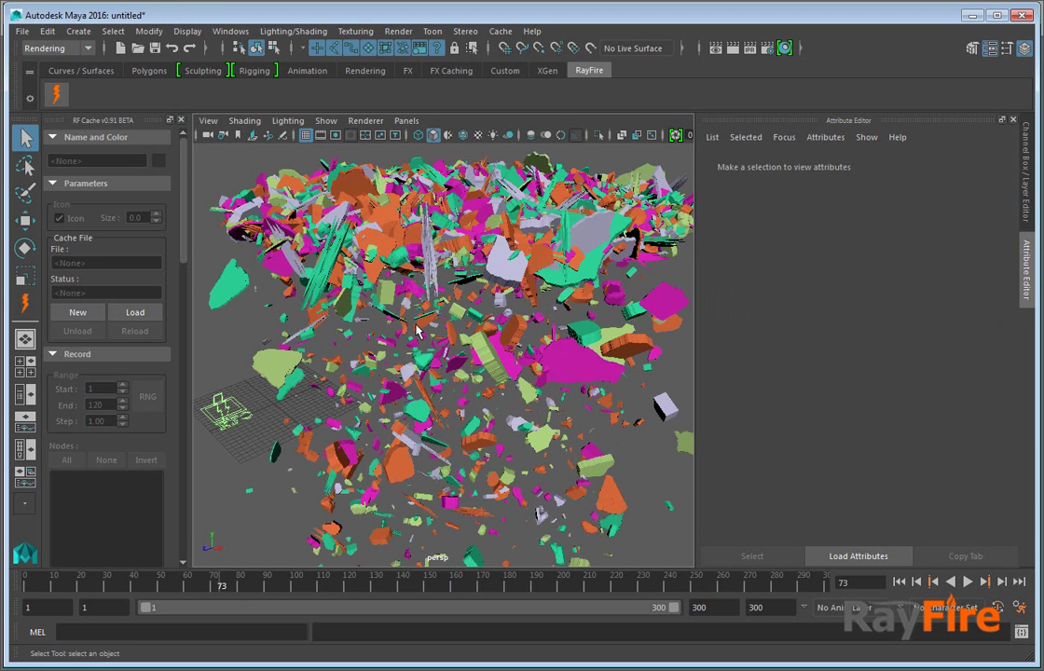
left_click(424, 583)
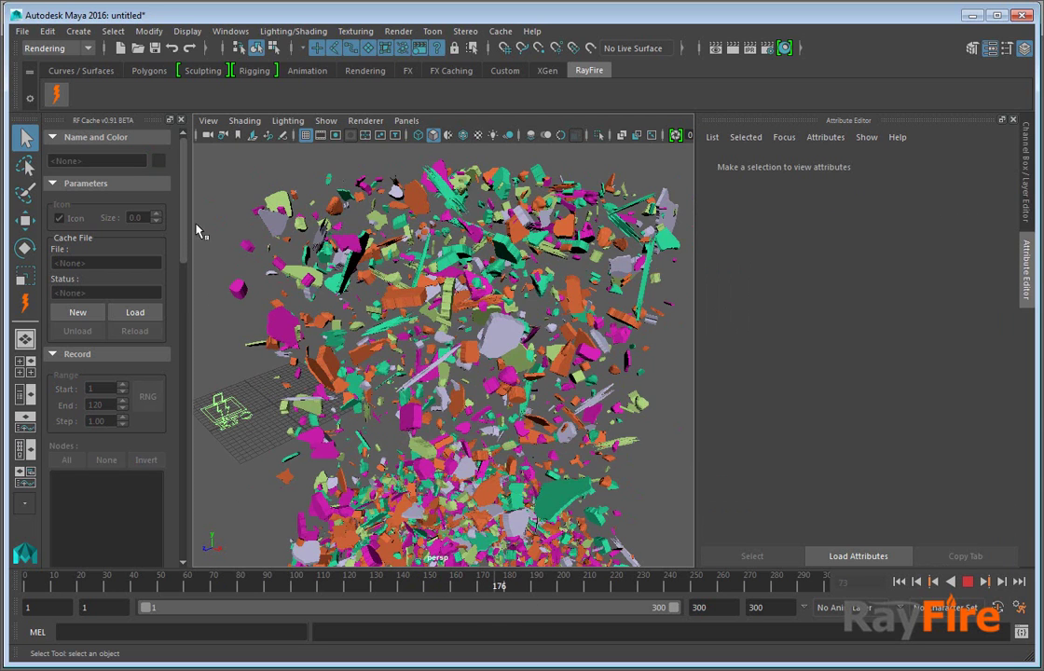
key("alt+v")
Step: Select the cache object and display its fragments as bounding boxes in the viewport
left_click_drag(183, 235, 175, 426)
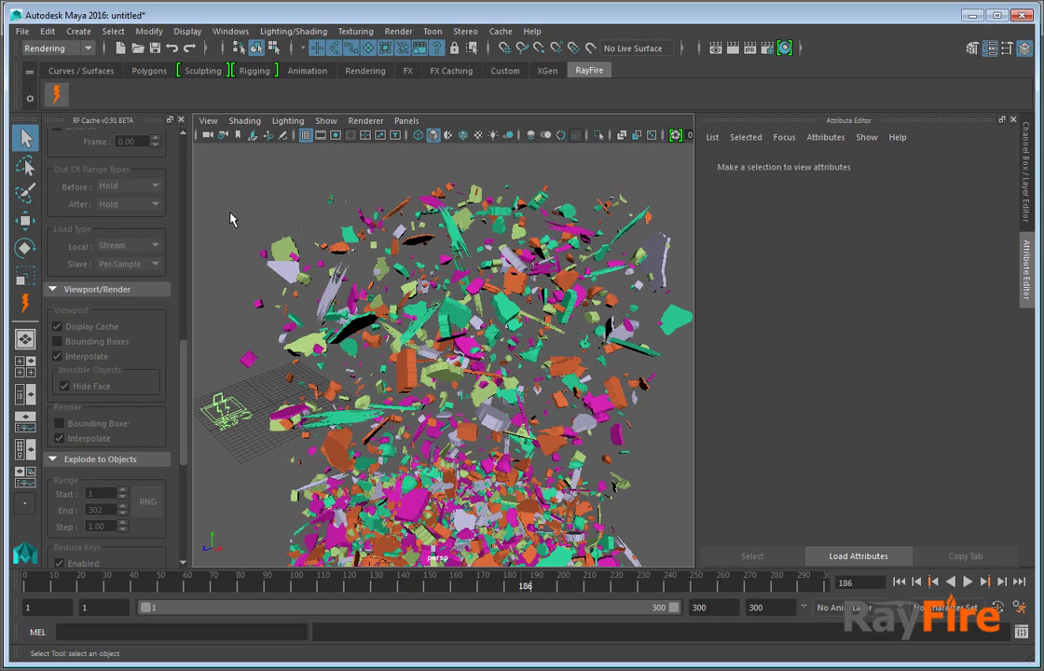
left_click_drag(229, 211, 312, 279)
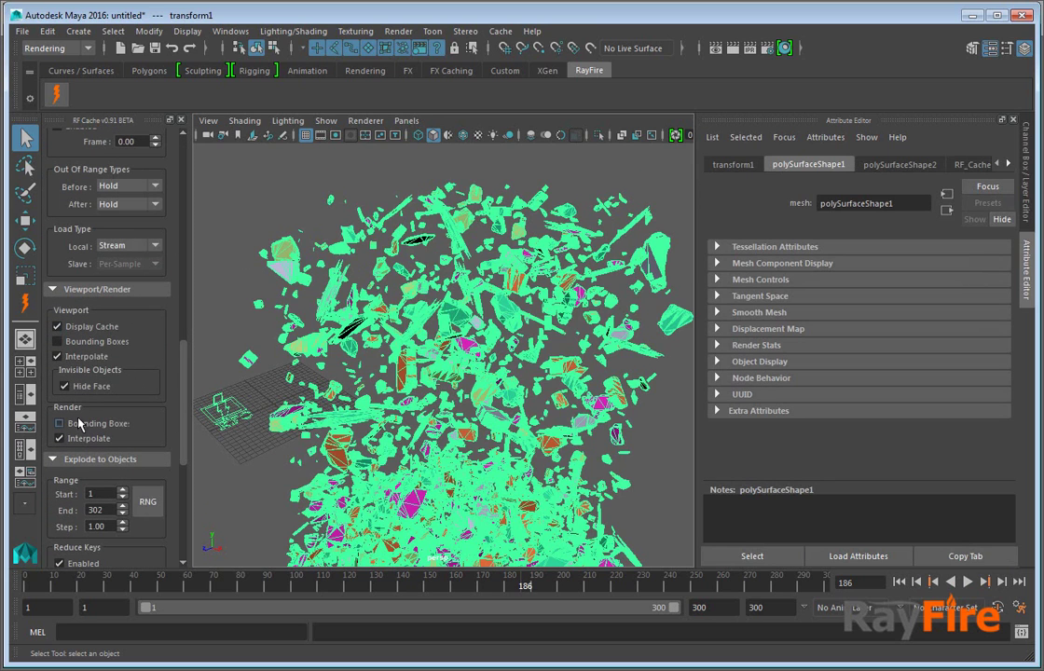
left_click(78, 344)
left_click(295, 326)
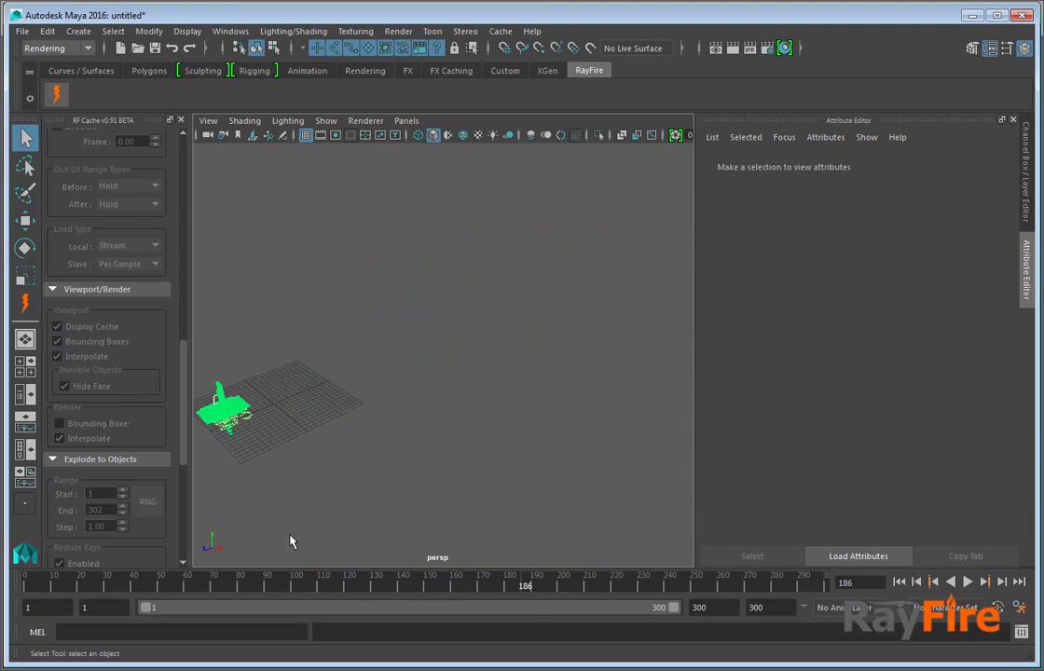
Step: Scrub through and play back the fragment animation in bounding box display
left_click_drag(259, 582, 524, 603)
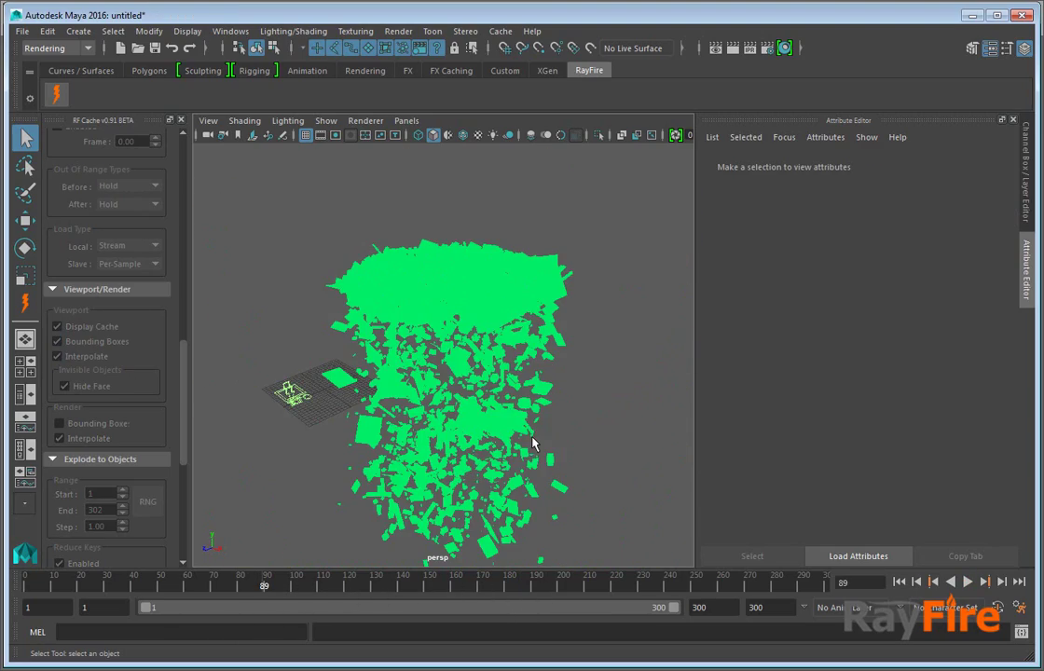
middle_click_drag(532, 437, 530, 384, "alt")
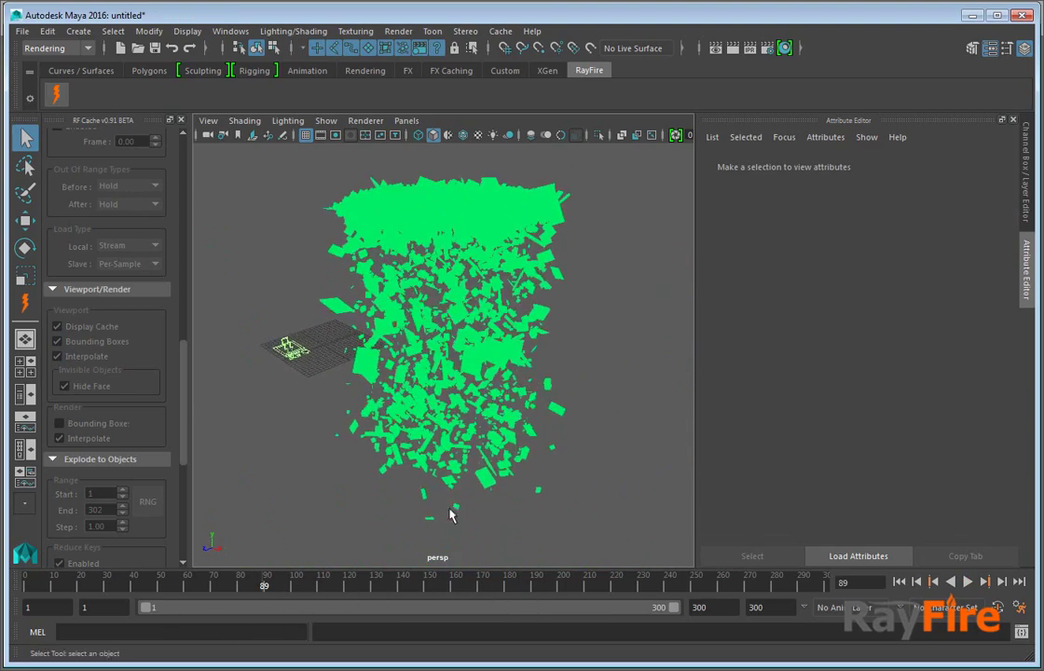
left_click_drag(400, 584, 107, 560)
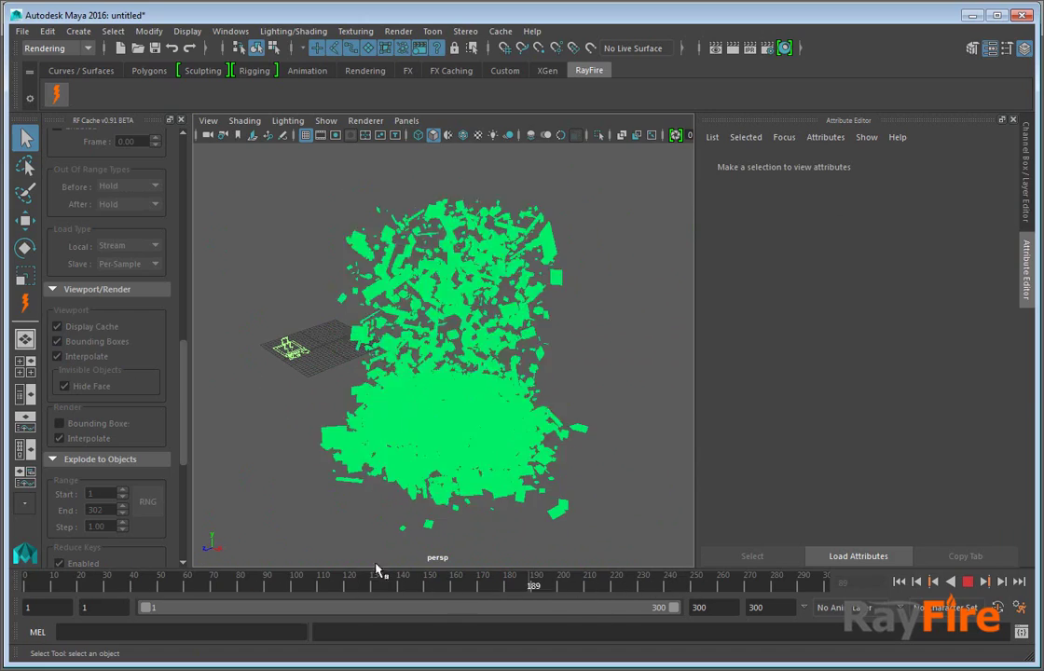
key("alt+v")
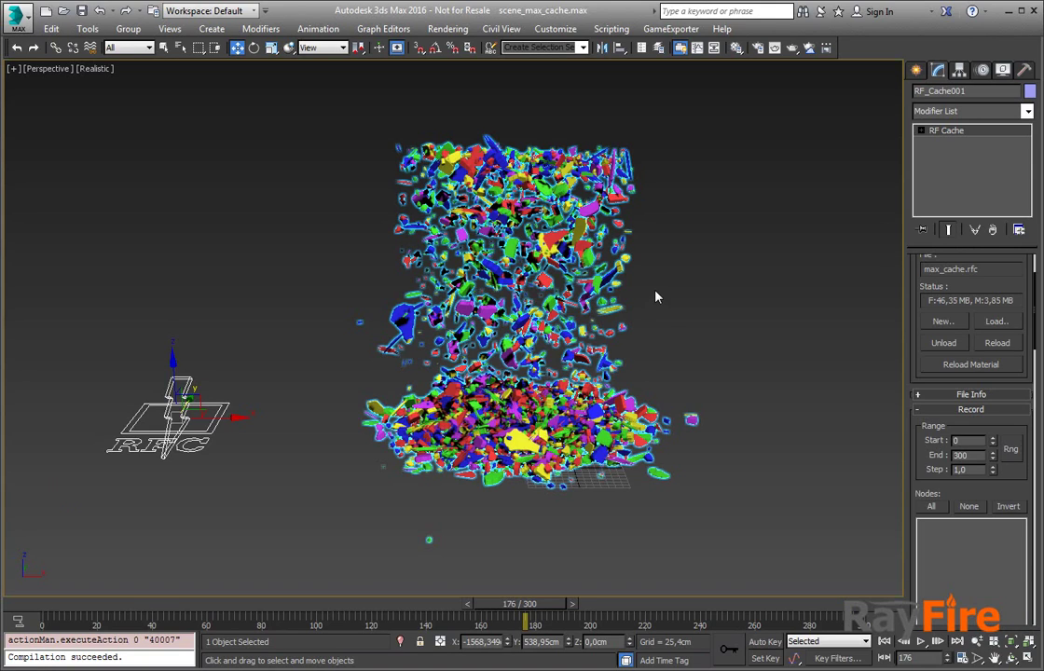
Step: Switch to 3ds Max and check the max_cache Multi/Sub-Object material in the Material Editor
left_click(655, 294)
scroll(551, 278, "up", 3)
middle_click_drag(550, 272, 525, 261)
key("m")
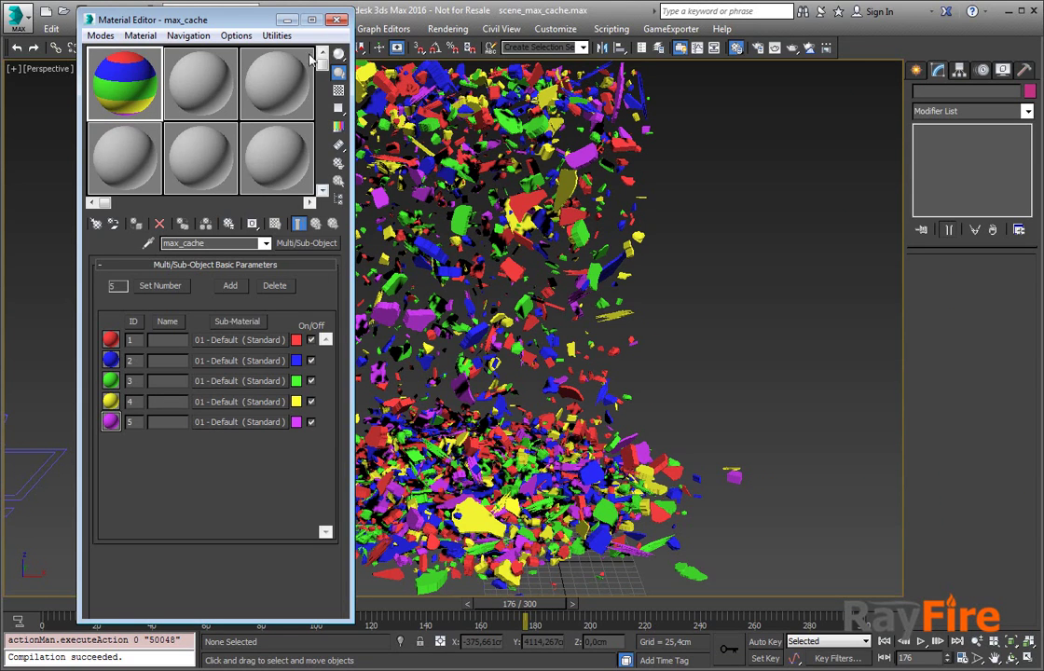
left_click(339, 19)
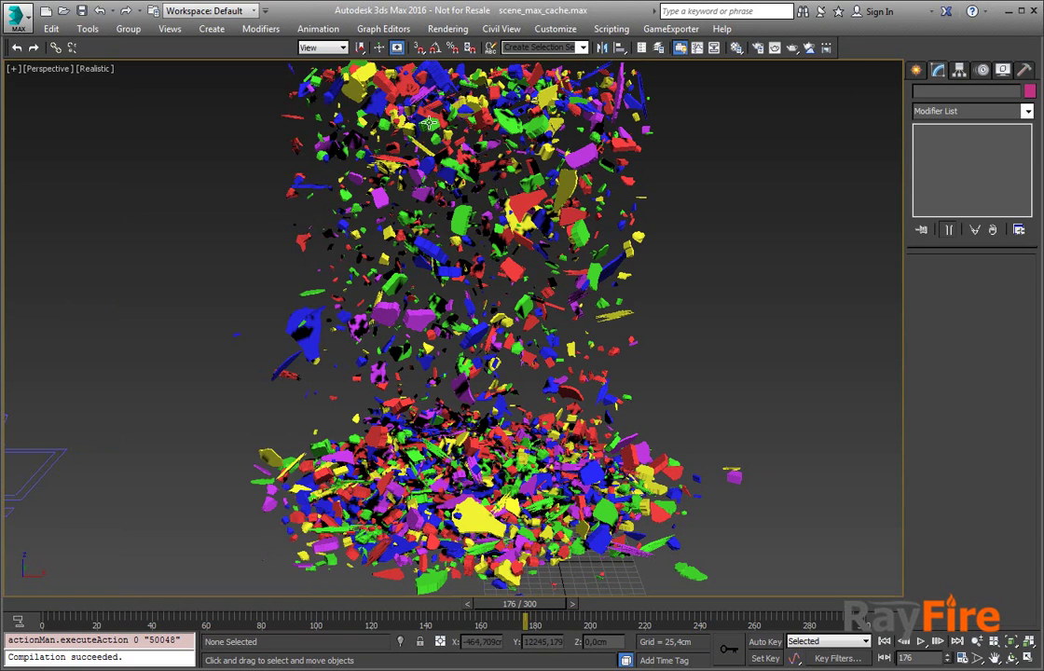
Step: Select the cache object in the 3ds Max scene and examine the material colours of its fragments up close
left_click(428, 121)
key("z")
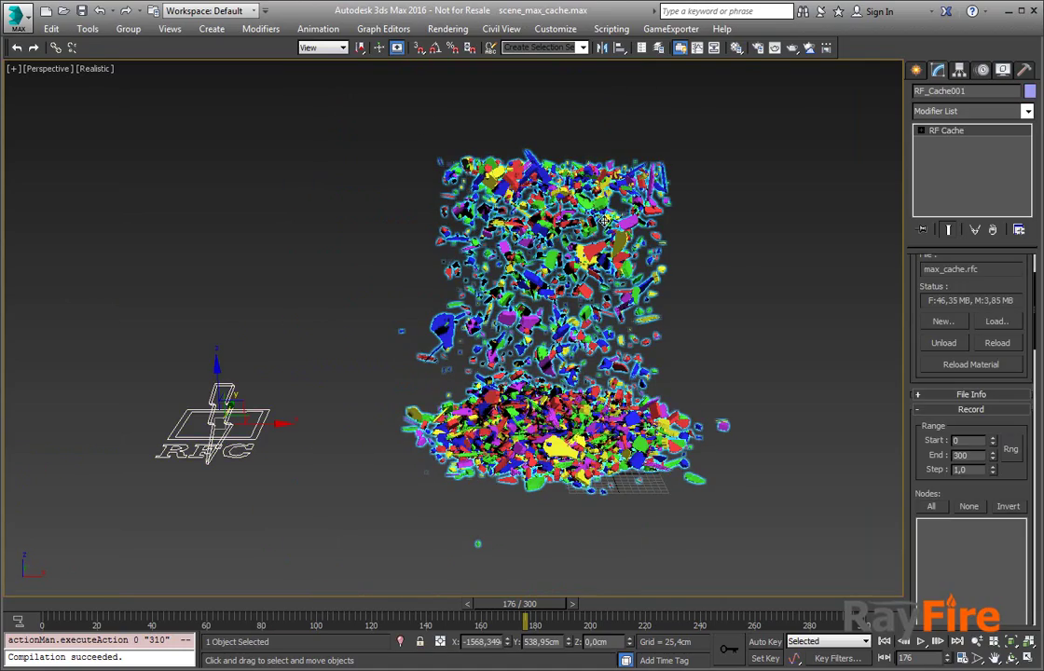
scroll(519, 212, "up", 10)
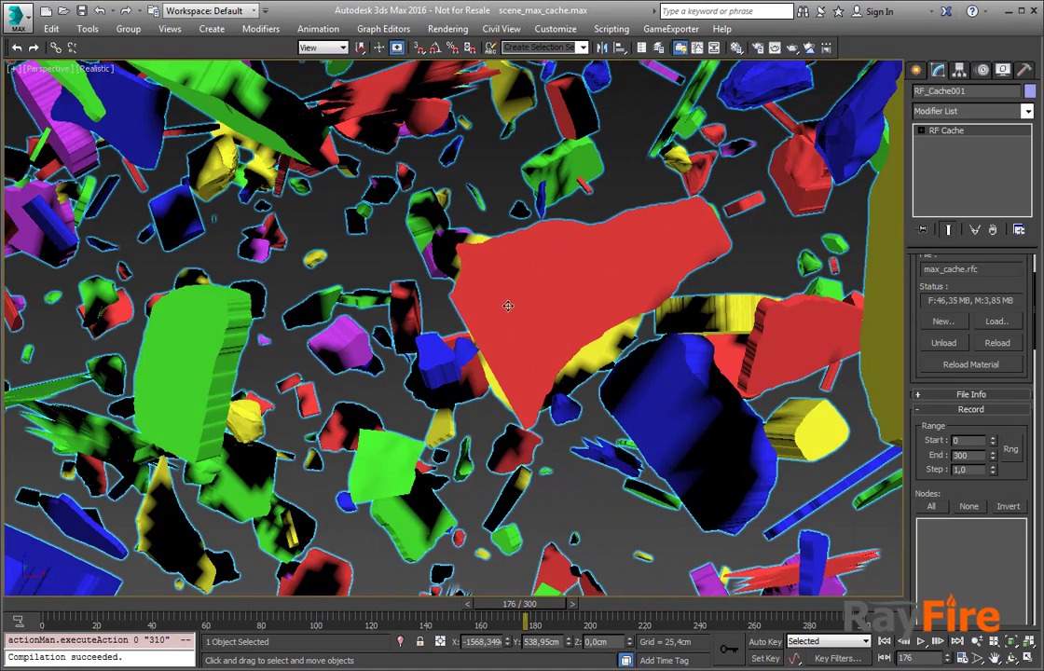
scroll(192, 309, "down", 5)
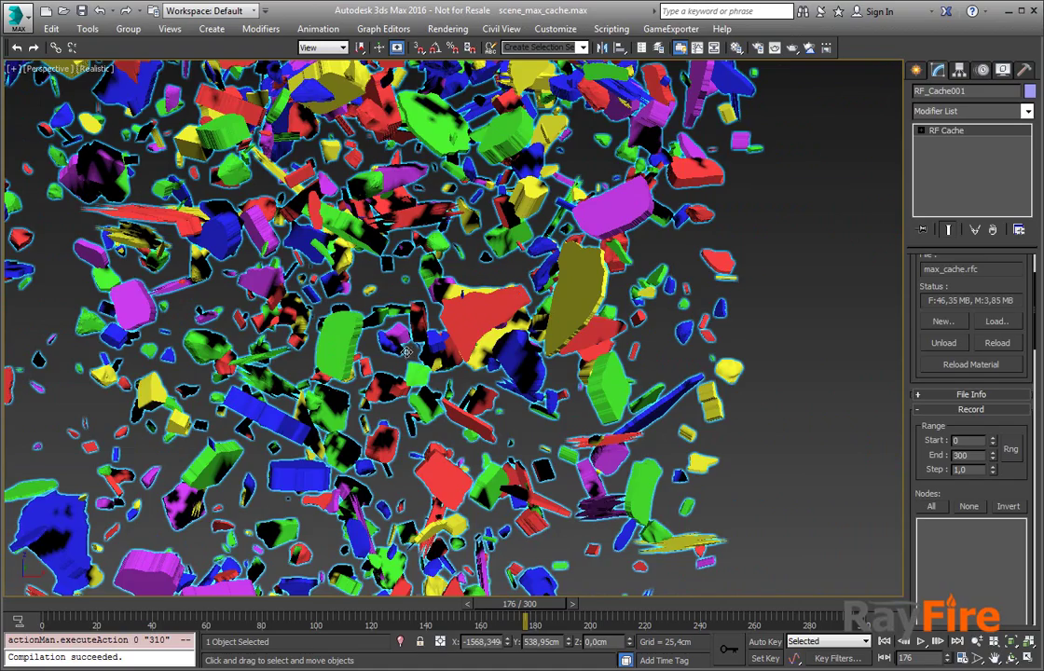
scroll(355, 309, "down", 5)
middle_click_drag(282, 369, 378, 287)
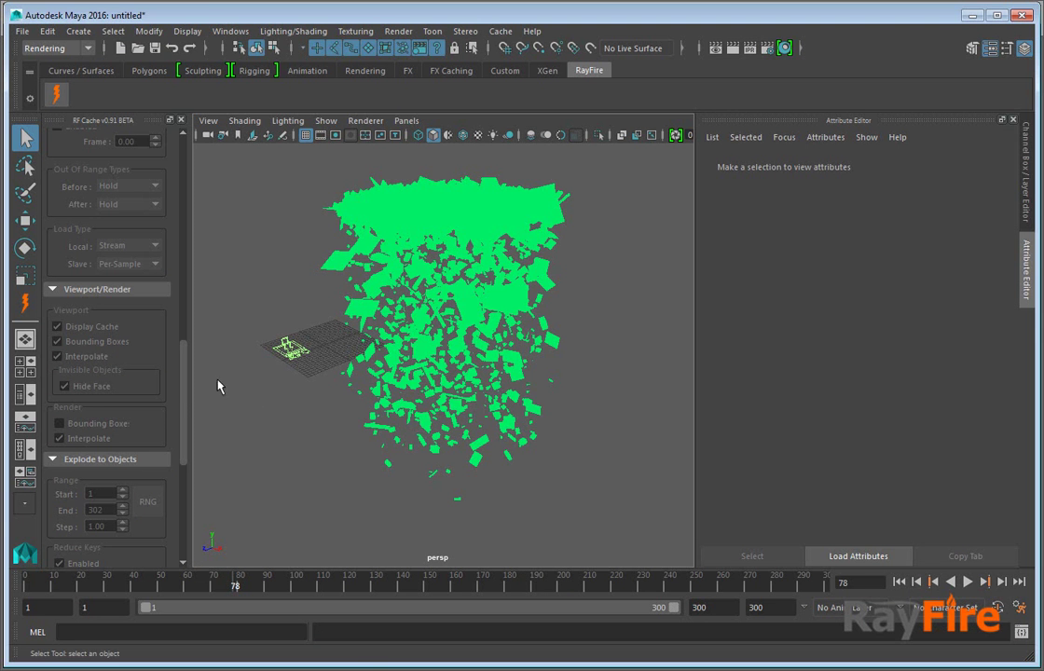
Step: Switch back to Maya, turn off the cache's viewport bounding boxes and examine its coloured fragments up close
left_click_drag(302, 202, 330, 224)
left_click(109, 341)
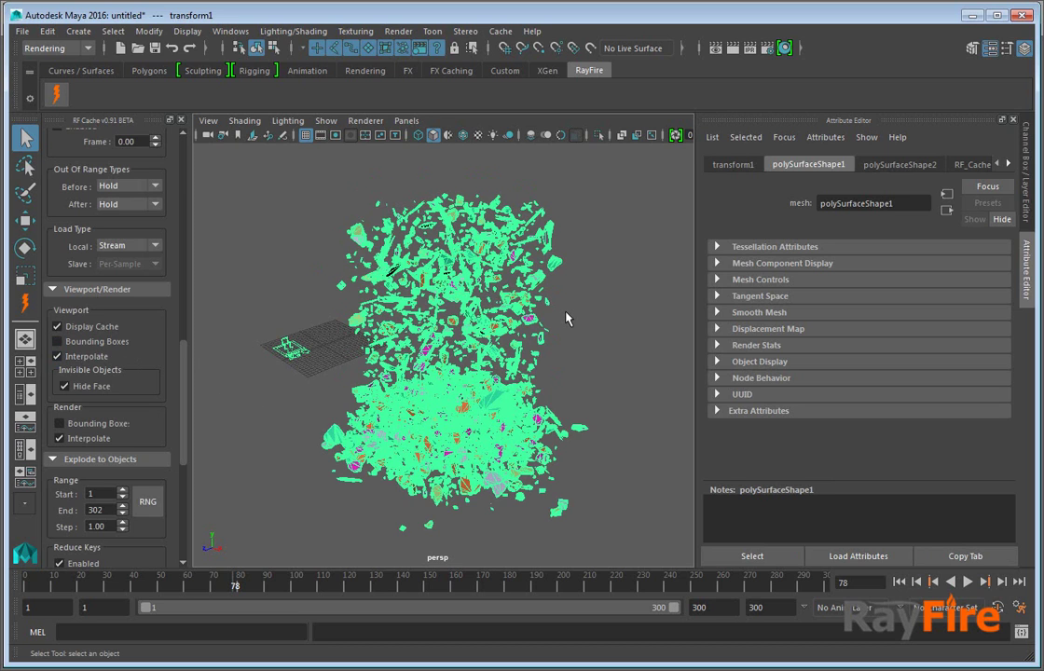
left_click(566, 317)
scroll(566, 318, "up", 5)
scroll(566, 318, "down", 2)
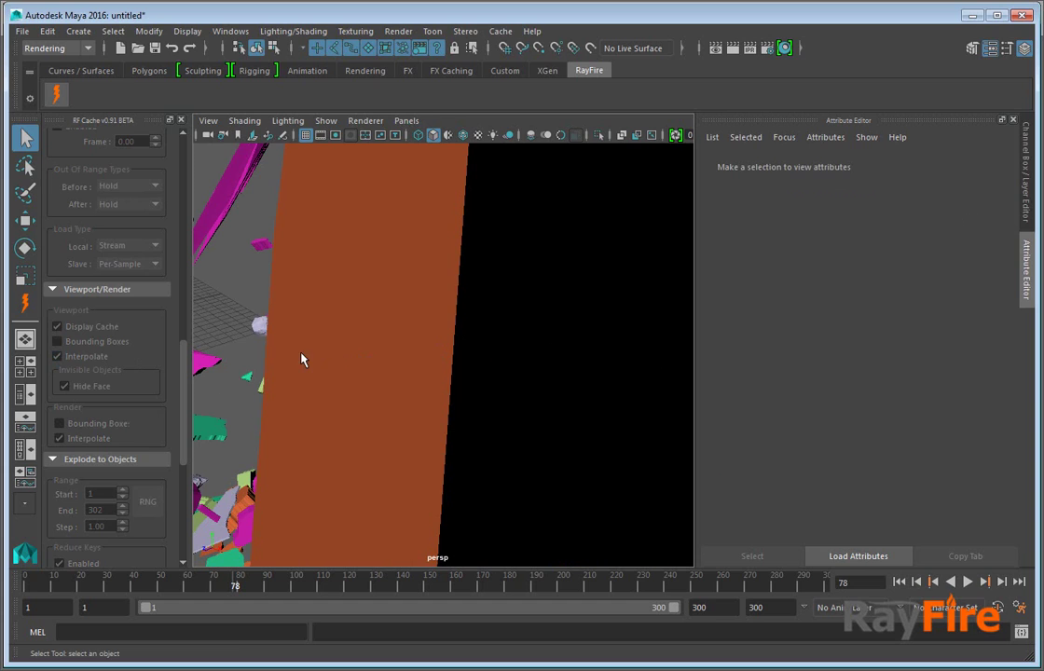
middle_click_drag(301, 353, 444, 271, "alt")
Step: Select the cache faces by material, starting with MatID_0_max_cache and ending with only MatID_1_max_cache selected
left_click_drag(183, 354, 180, 452)
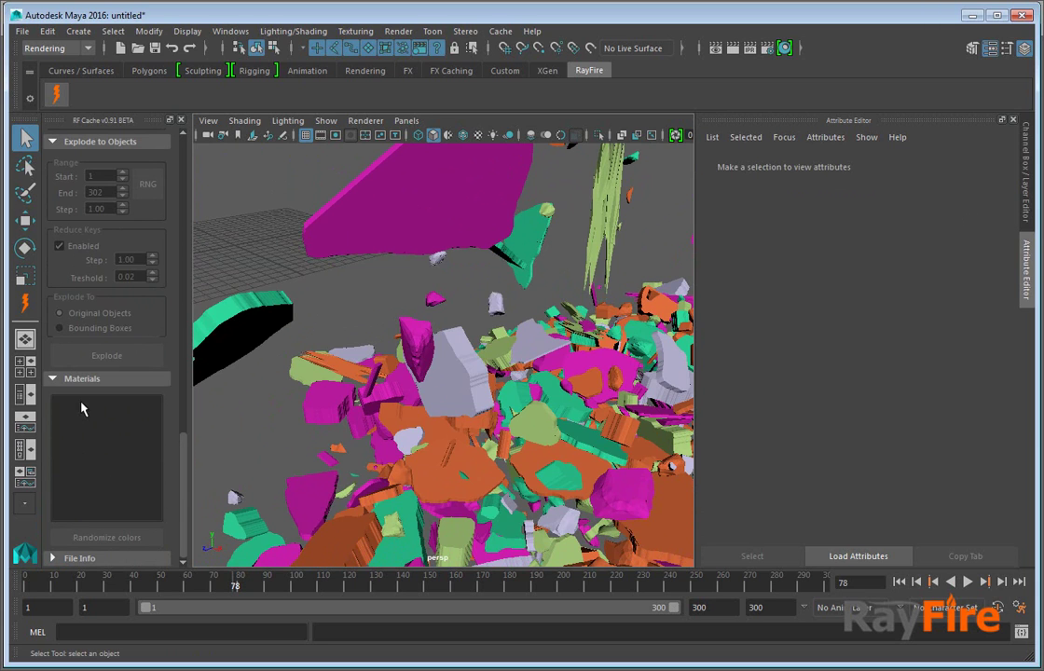
left_click(257, 337)
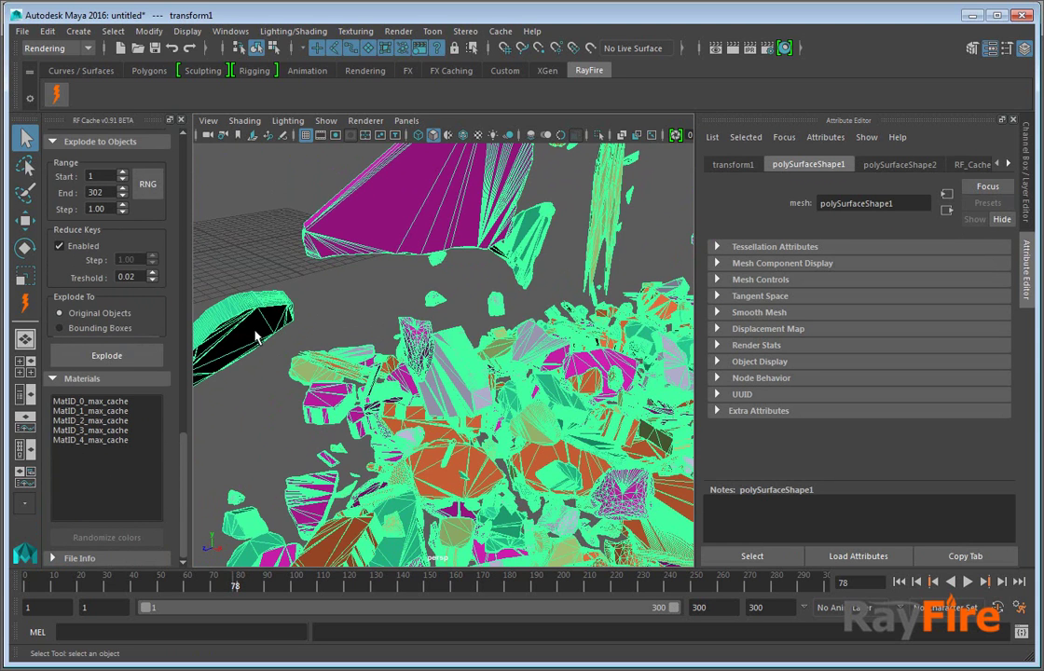
left_click(94, 401)
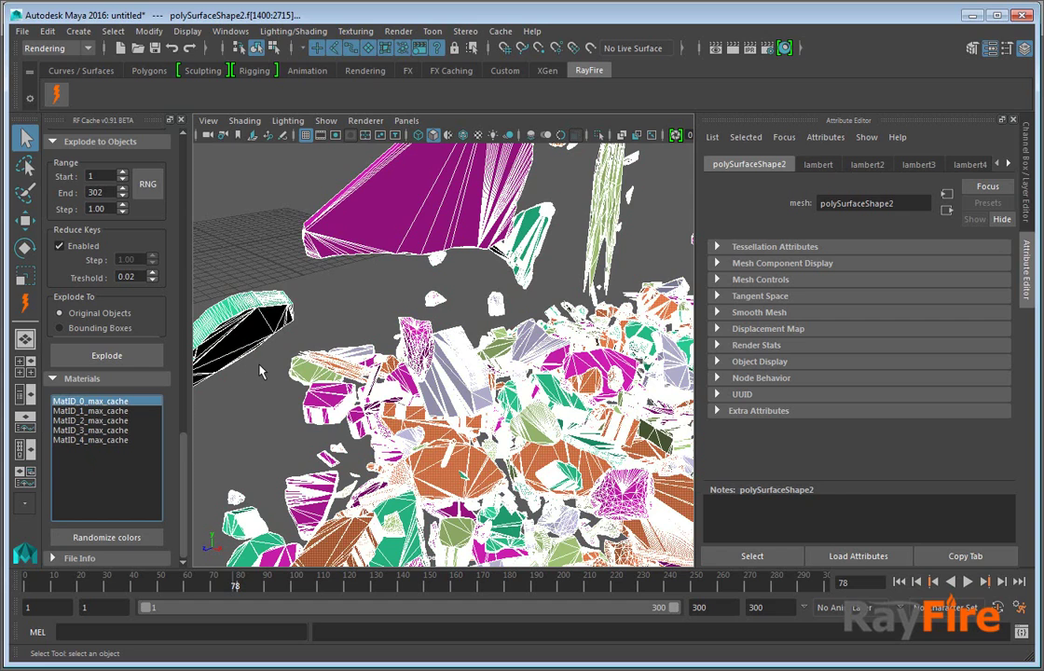
left_click(90, 411, "ctrl")
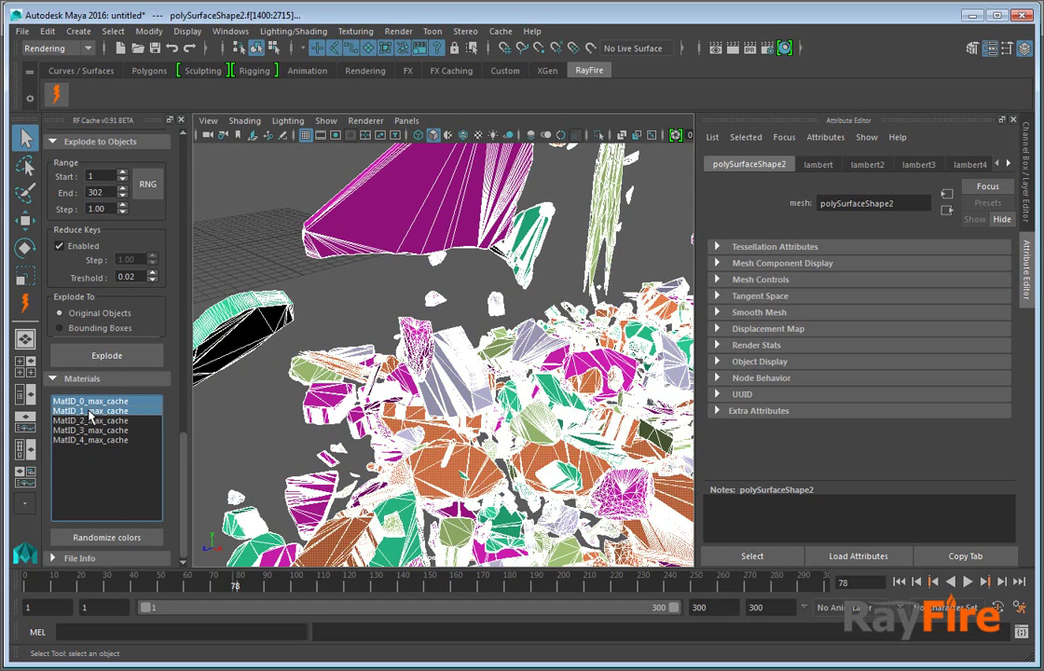
left_click(85, 401, "ctrl")
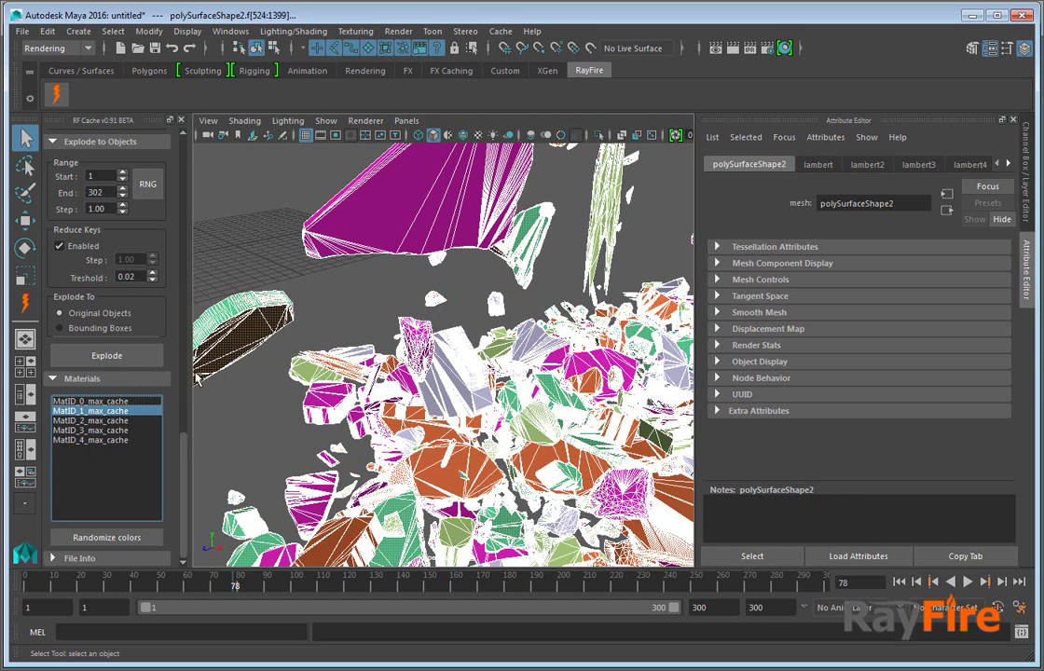
Step: Select the cache faces by material ID, first only MatID_2_max_cache and then MatID_3_max_cache
left_click(85, 422, "ctrl")
left_click(84, 421, "ctrl")
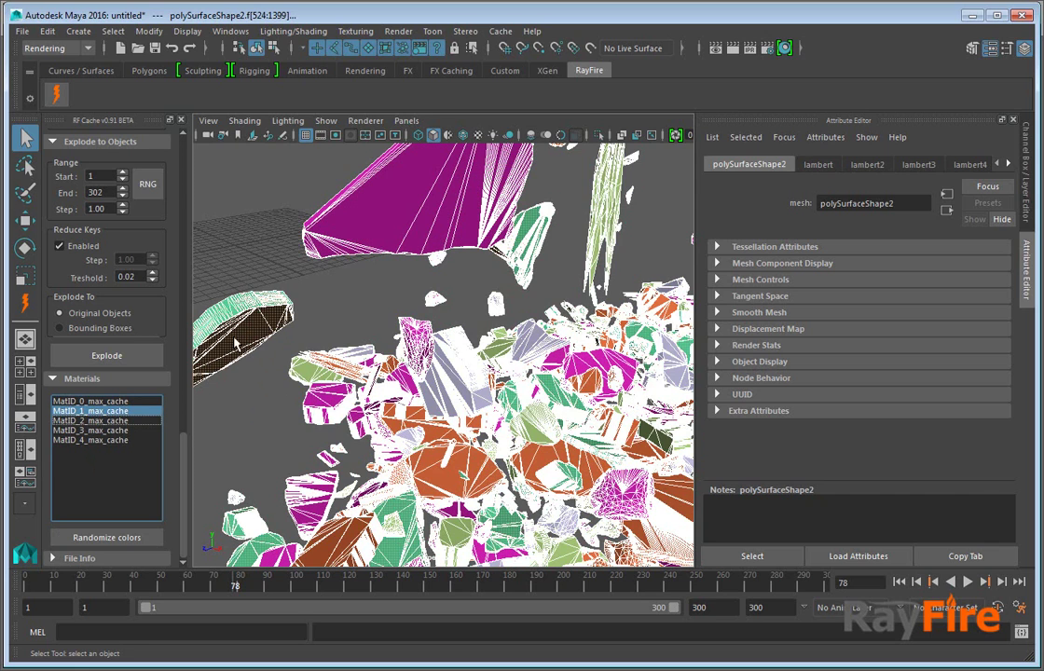
left_click(102, 422)
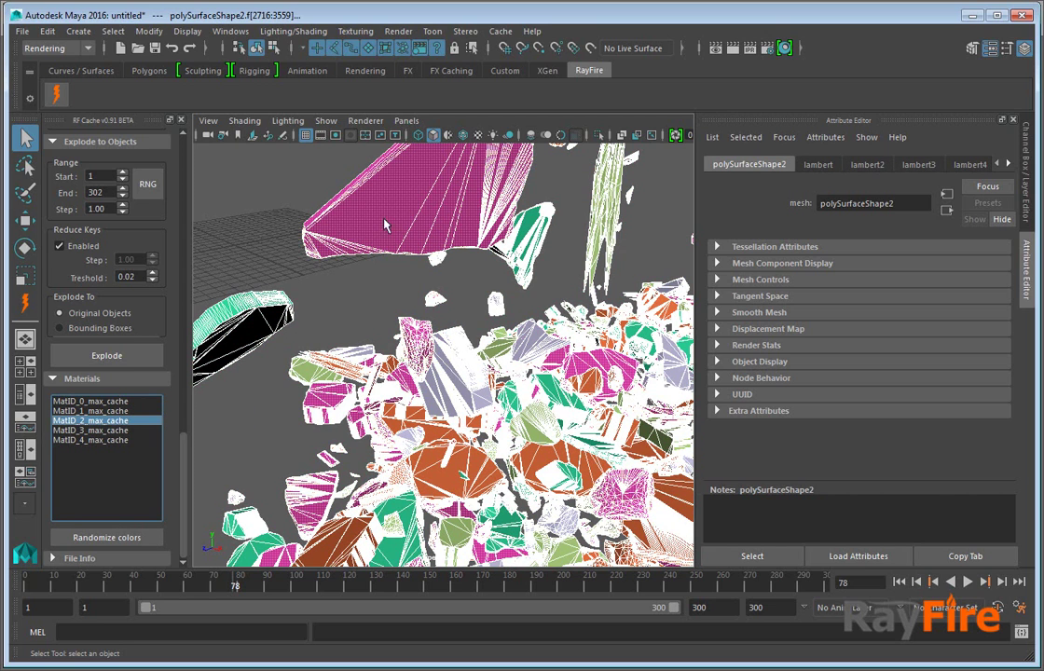
left_click(104, 423)
left_click(103, 430)
left_click(102, 431)
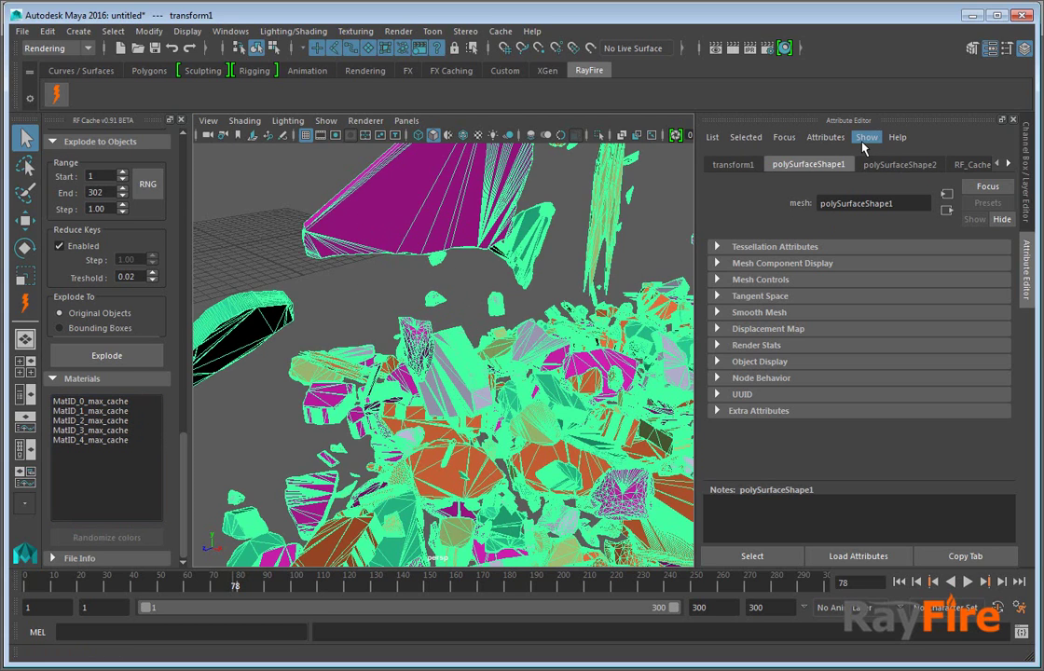
Step: Select the whole cache object and examine its lambert2, lambert3 and lambert4 materials in the Attribute Editor
left_click(1009, 165)
left_click(1009, 165)
left_click(1008, 165)
left_click(1009, 165)
left_click(1009, 165)
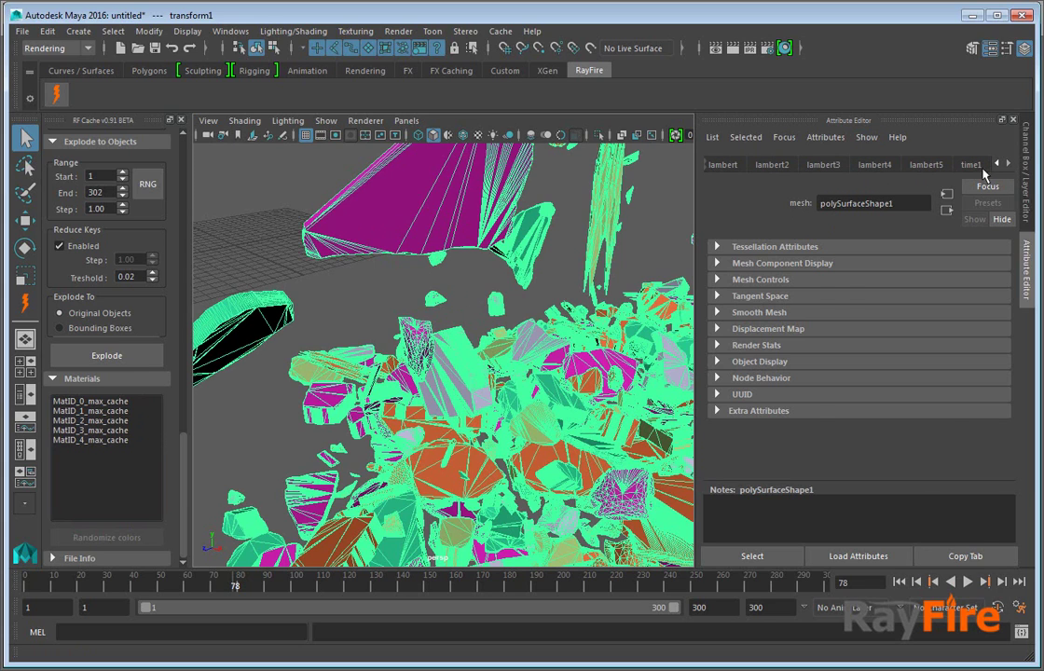
left_click(873, 165)
left_click(823, 165)
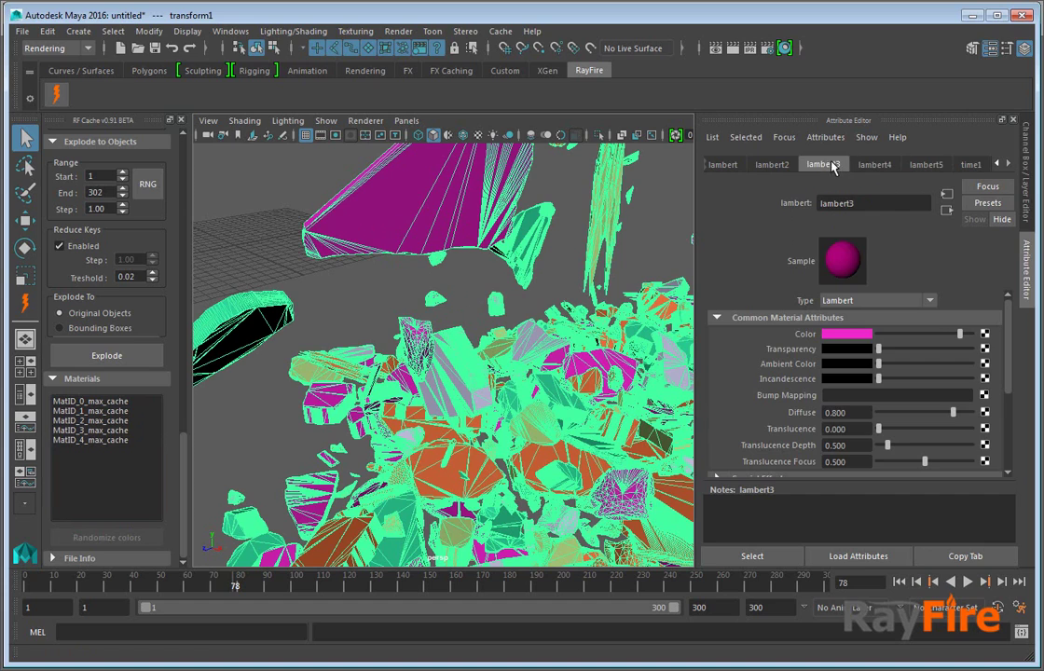
left_click(772, 165)
left_click(820, 165)
Step: Select all five max_cache materials, from MatID_0 to MatID_4, and randomize their colors
scroll(436, 330, "down", 3)
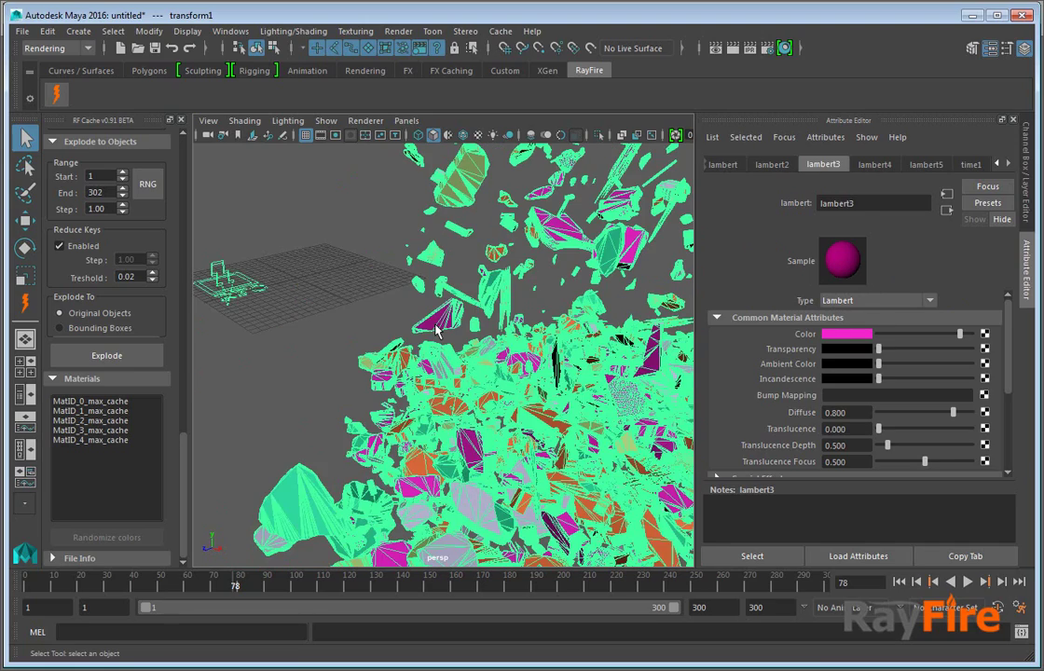
scroll(438, 330, "down", 2)
middle_click_drag(616, 308, 524, 323, "alt")
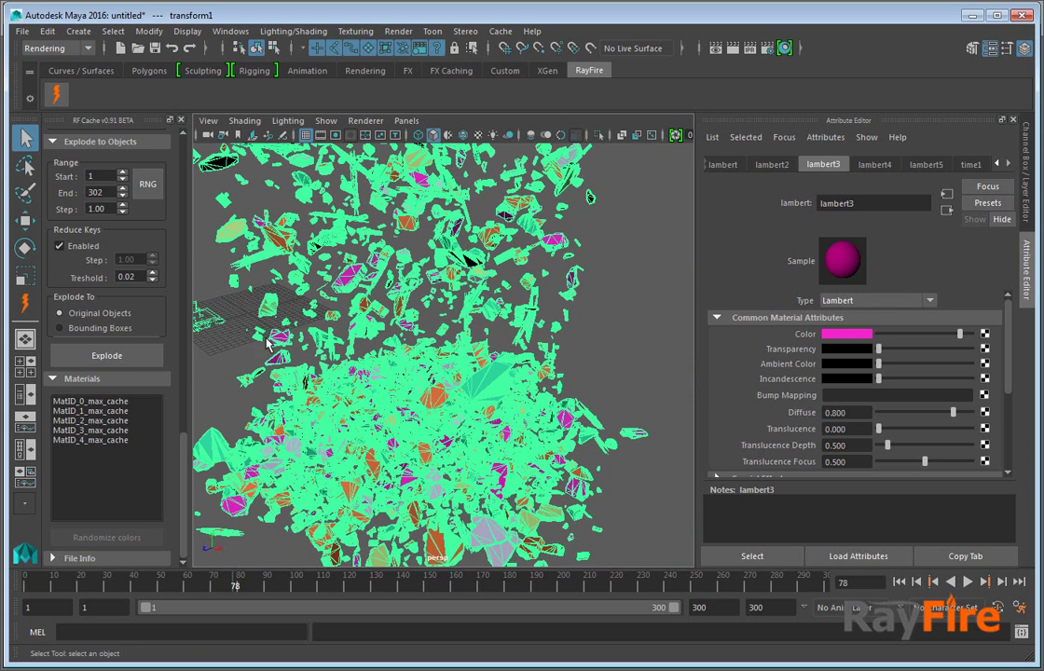
left_click_drag(124, 401, 118, 447)
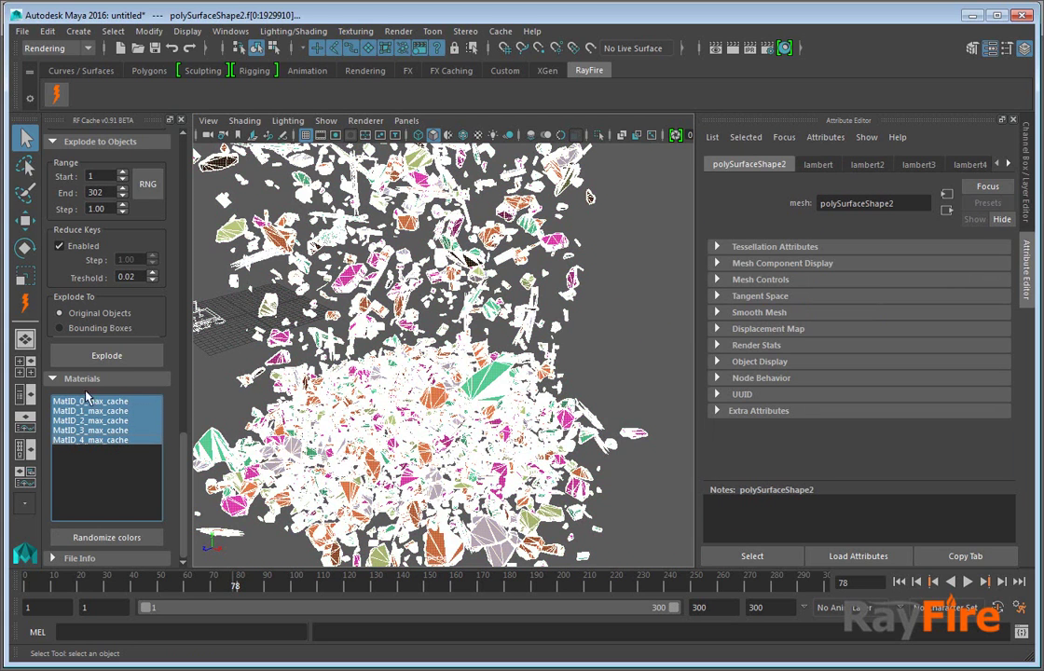
left_click(94, 539)
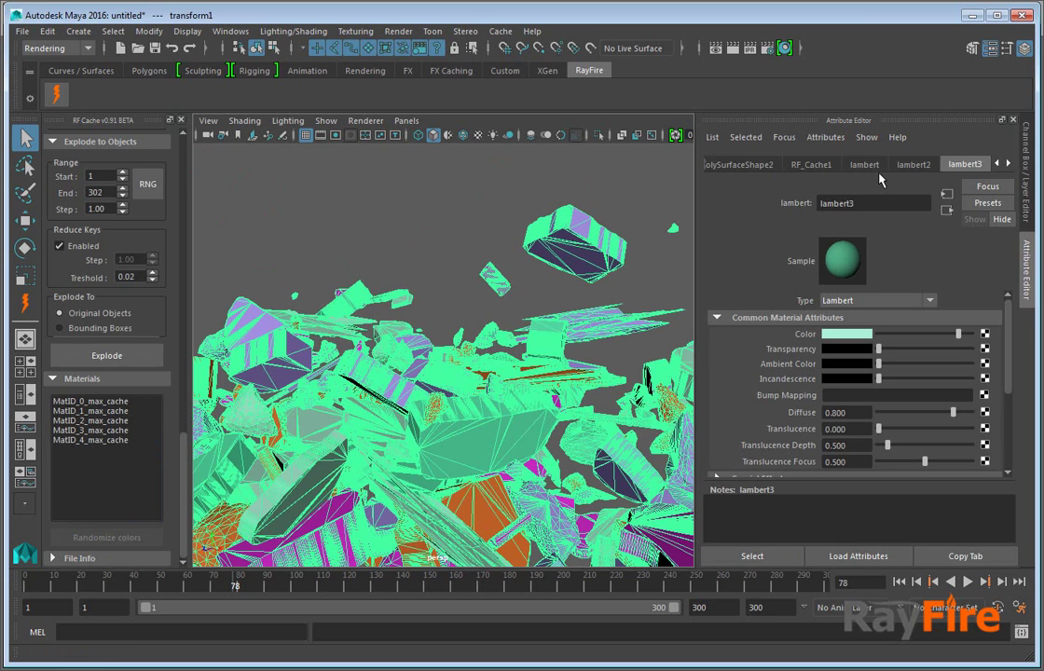
Step: Change the color of the cache's lambert material to a saturated green and close the Attribute Editor
left_click(864, 164)
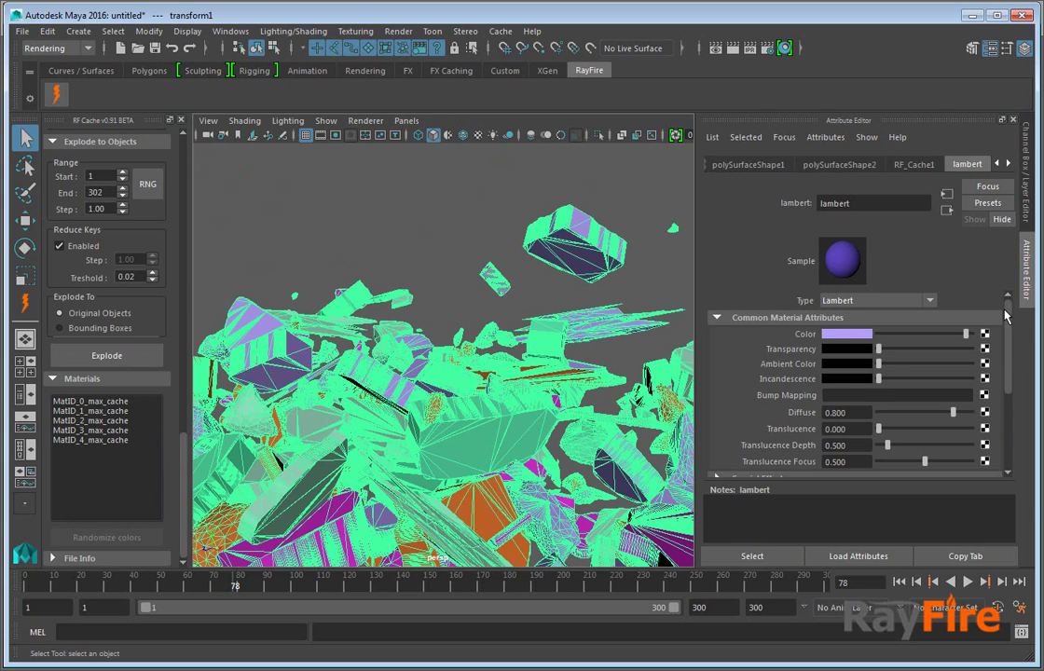
left_click_drag(1010, 327, 1010, 336)
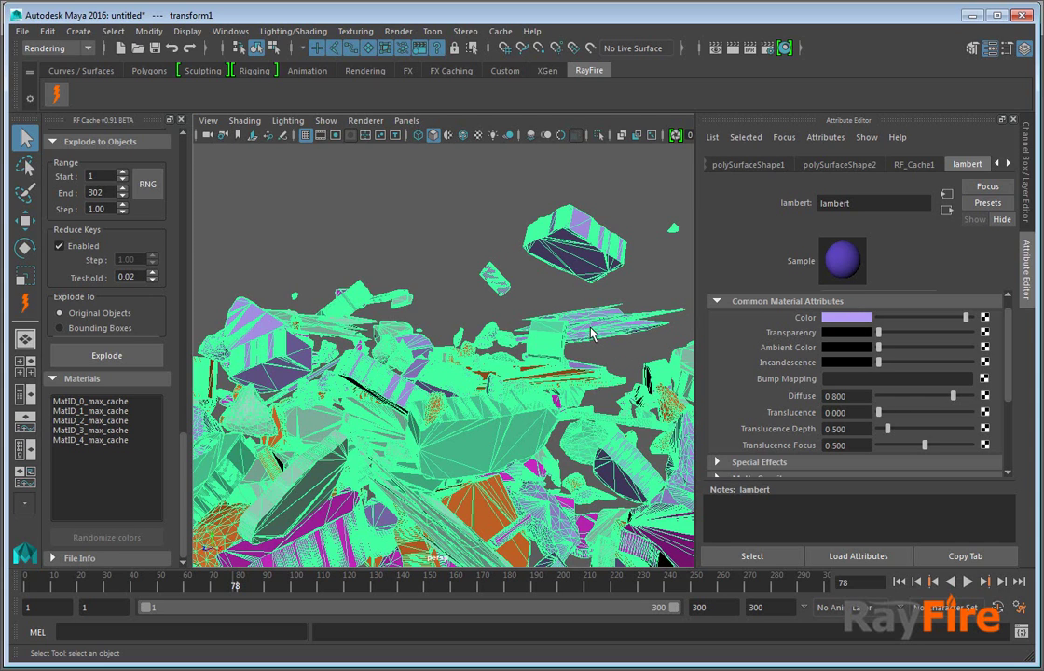
left_click(848, 318)
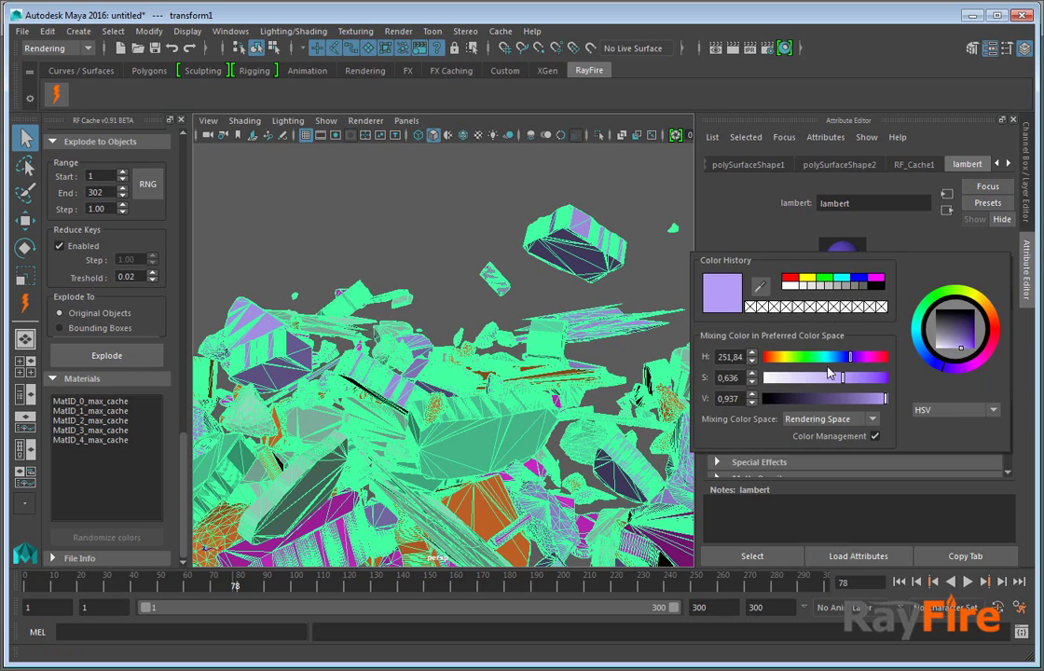
left_click_drag(866, 377, 876, 376)
left_click(800, 359)
mouse_move(789, 361)
left_mouse_down()
mouse_move(767, 358)
mouse_move(876, 357)
mouse_move(804, 358)
left_mouse_up()
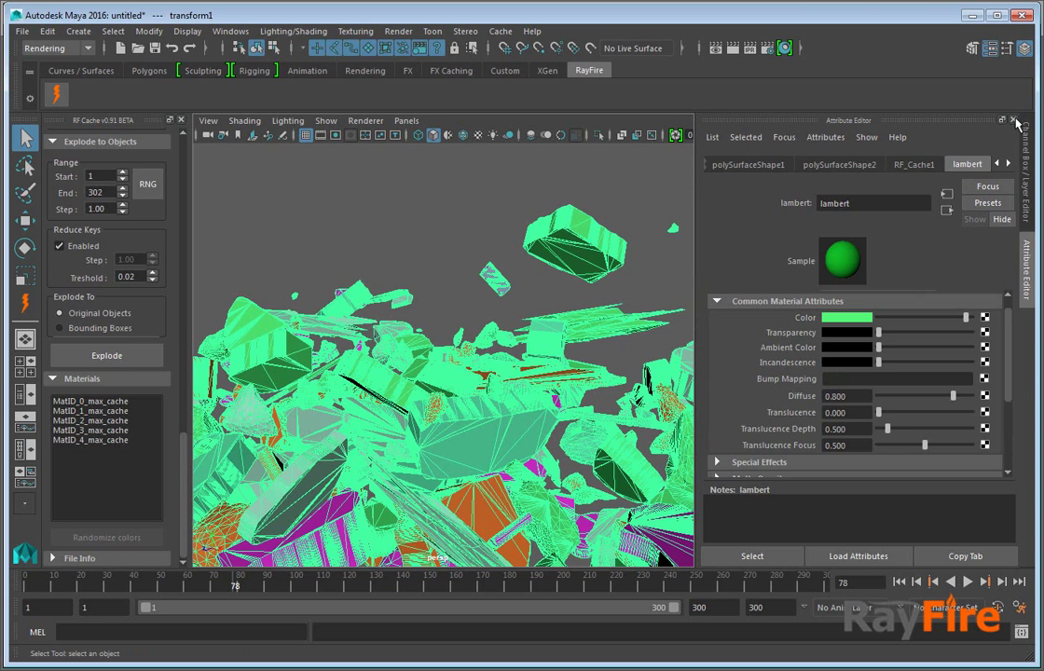
left_click(1014, 120)
left_click(662, 240)
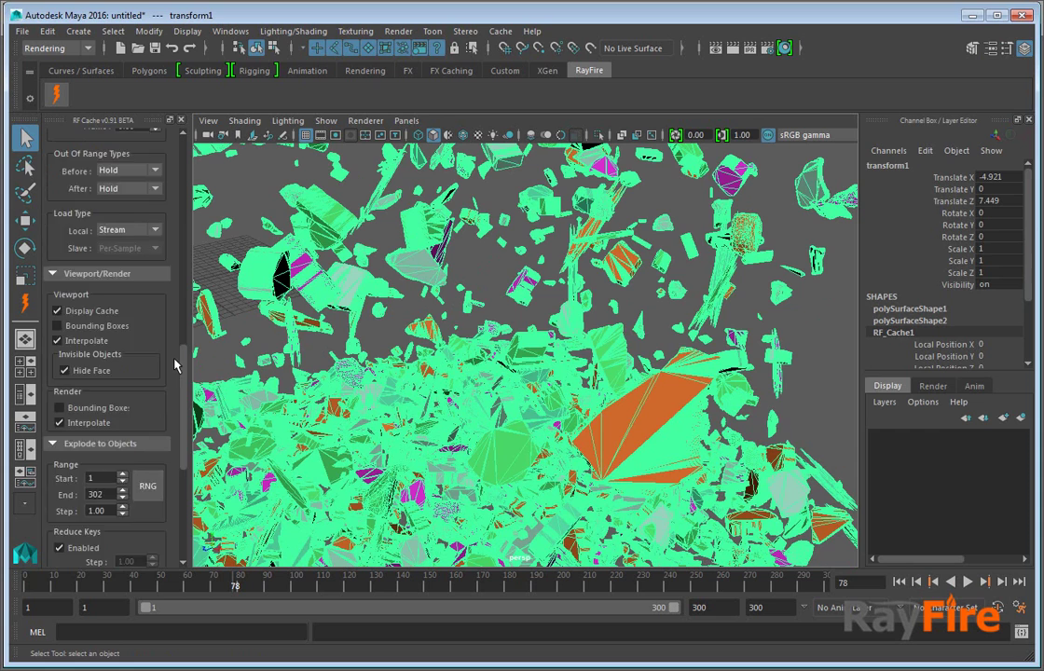
Step: Review the cache's playback, out-of-range, load type, viewport, render and explode settings
left_click_drag(182, 354, 177, 417)
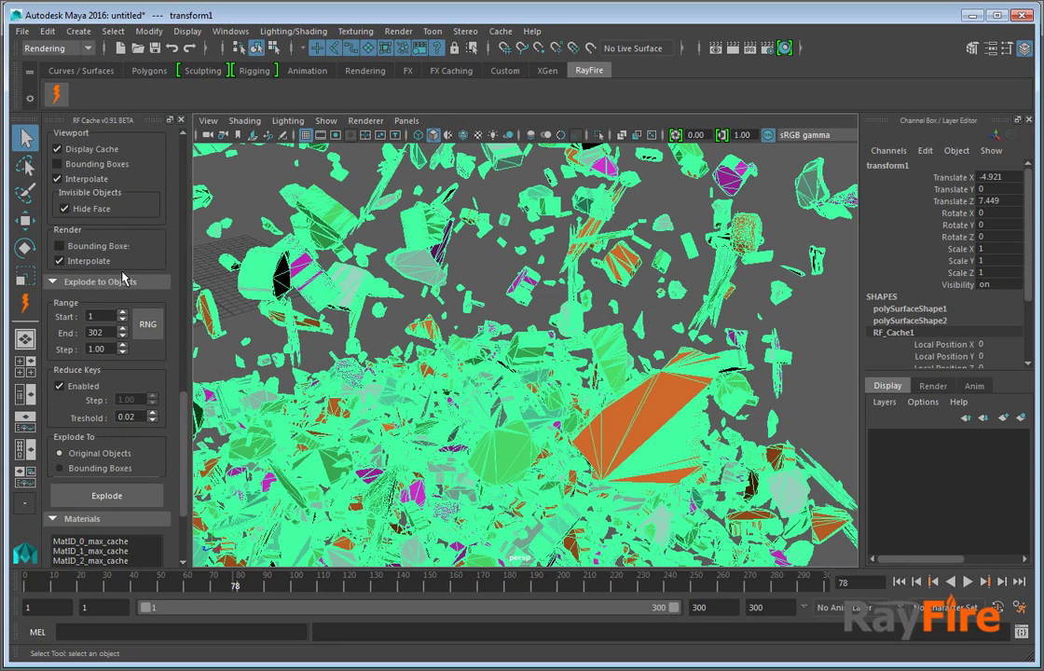
scroll(483, 350, "down", 8)
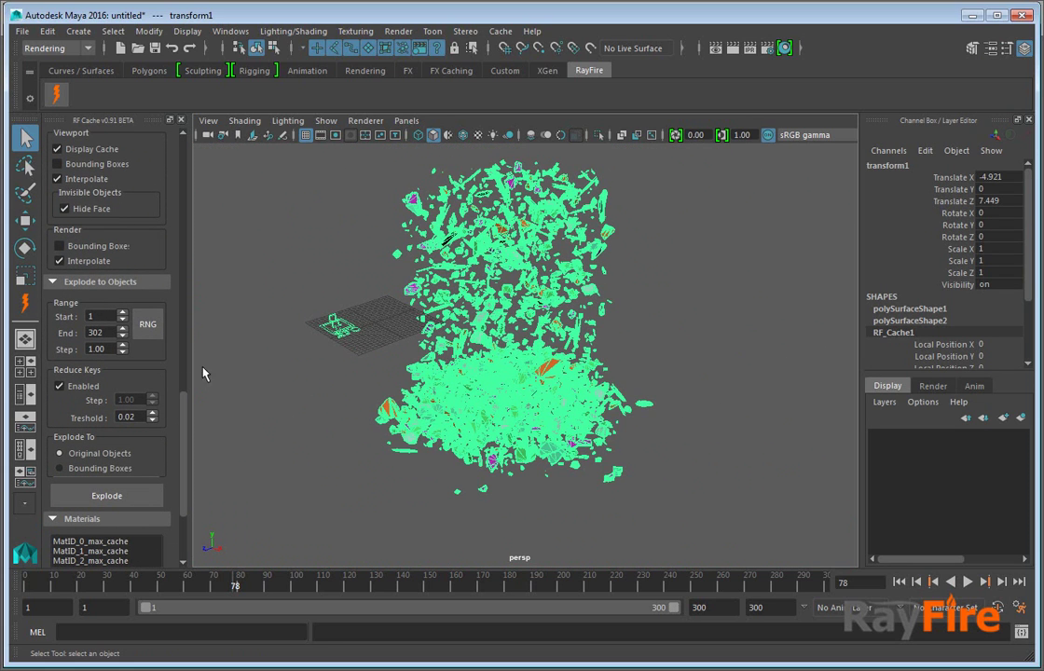
left_click_drag(183, 418, 185, 285)
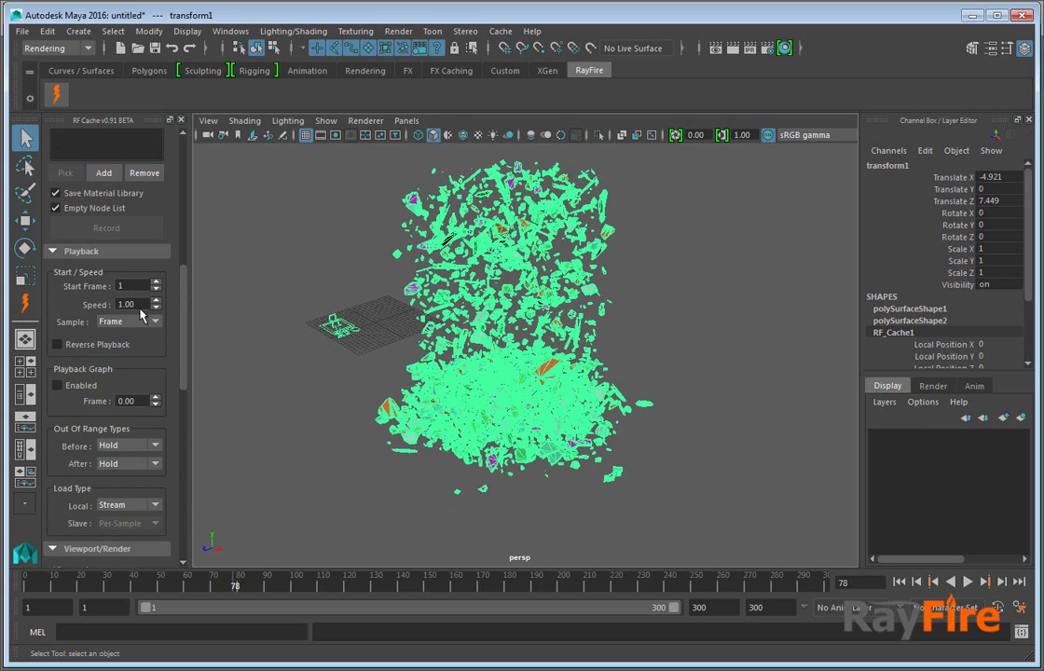
double_click(136, 285)
scroll(163, 373, "down", 5)
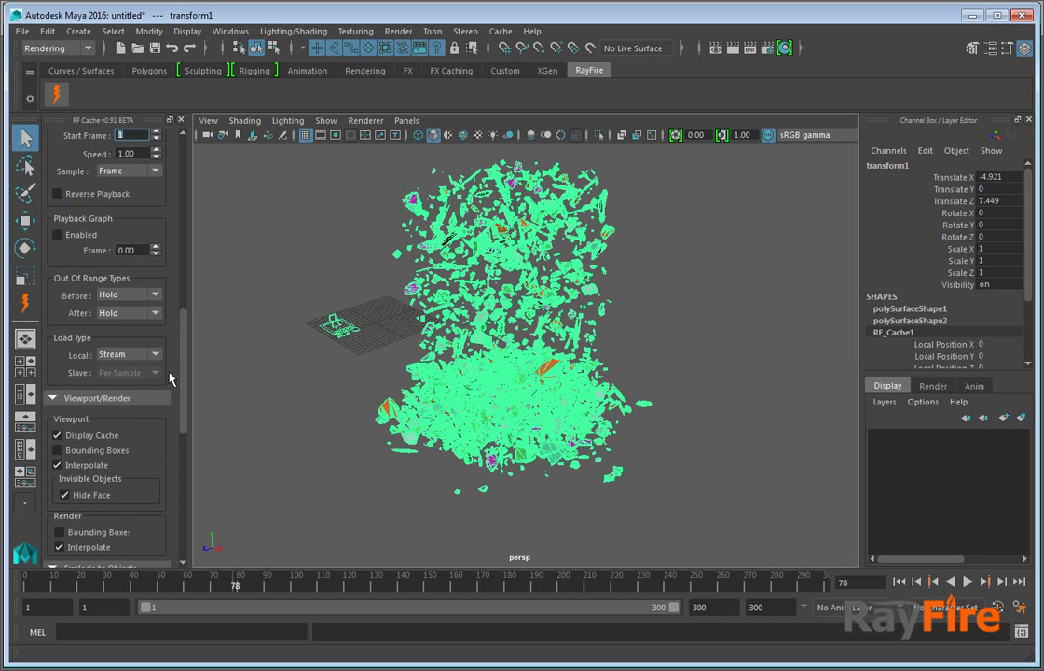
scroll(159, 401, "down", 10)
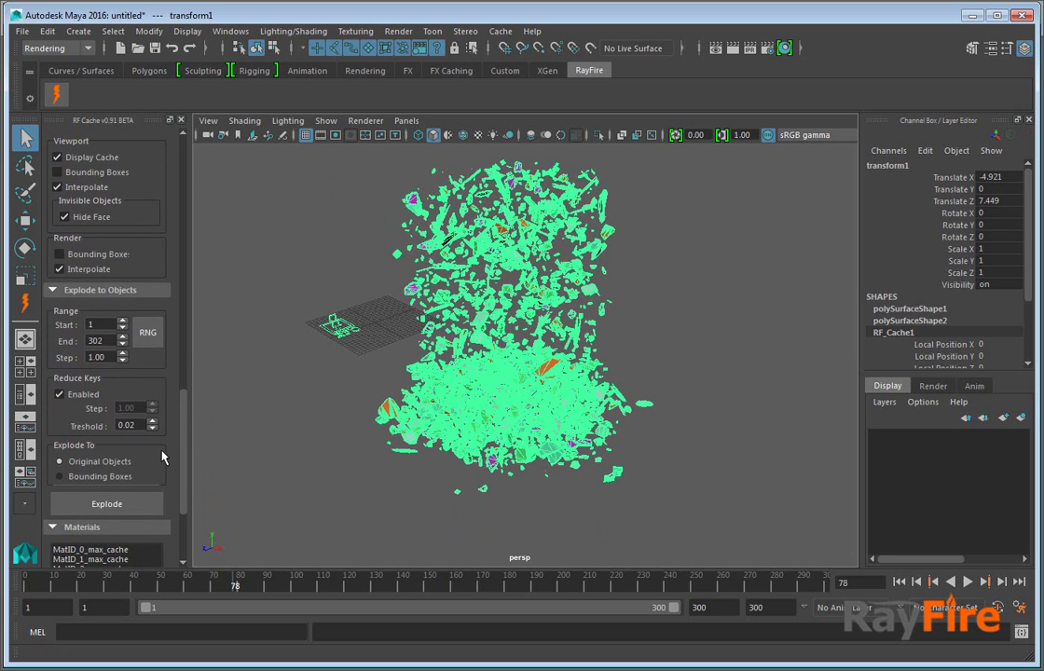
scroll(163, 459, "down", 4)
scroll(151, 401, "up", 2)
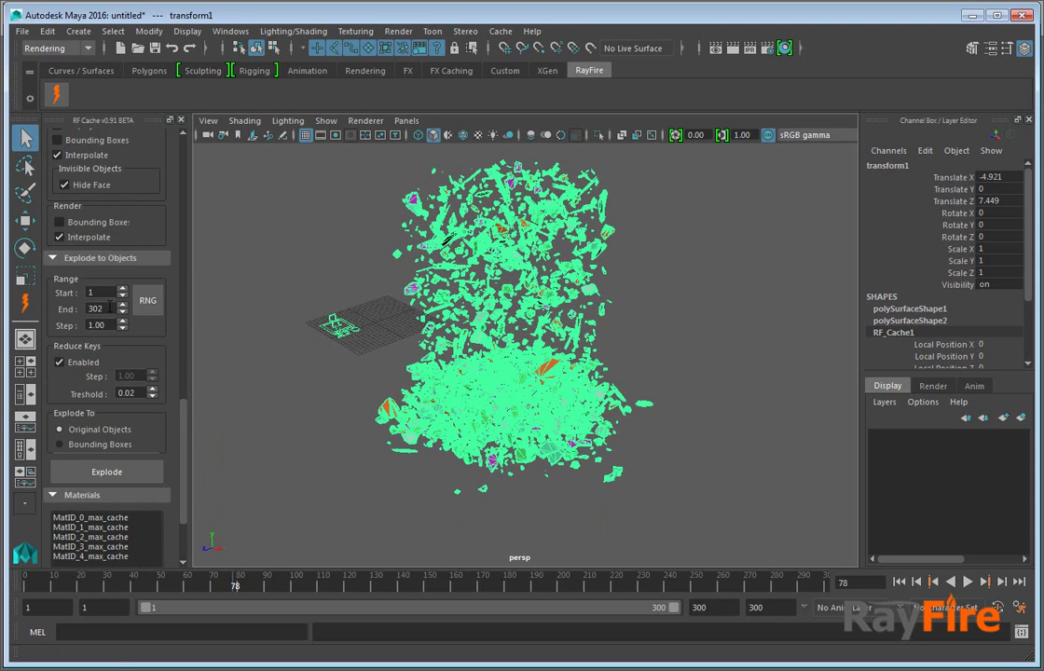
Step: Set the explode range to frames 1 to 50 and explode the cache to original objects
left_click_drag(103, 308, 40, 309)
double_click(97, 291)
key("Tab")
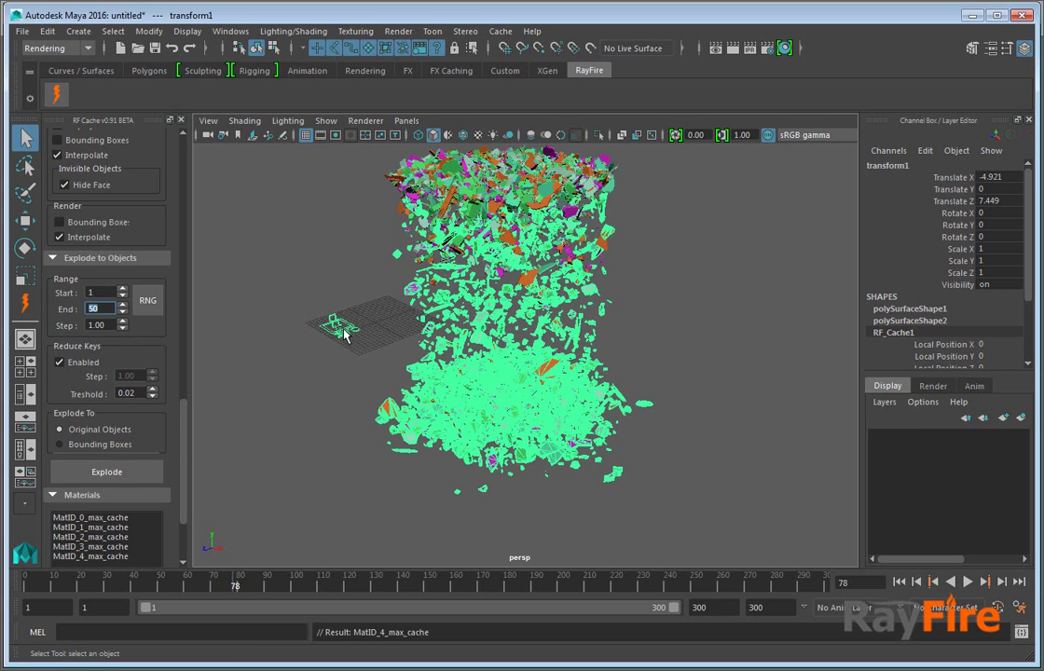
Step: Select the original RF Cache object at the grid and delete it, keeping the exploded fragments
left_click(399, 261)
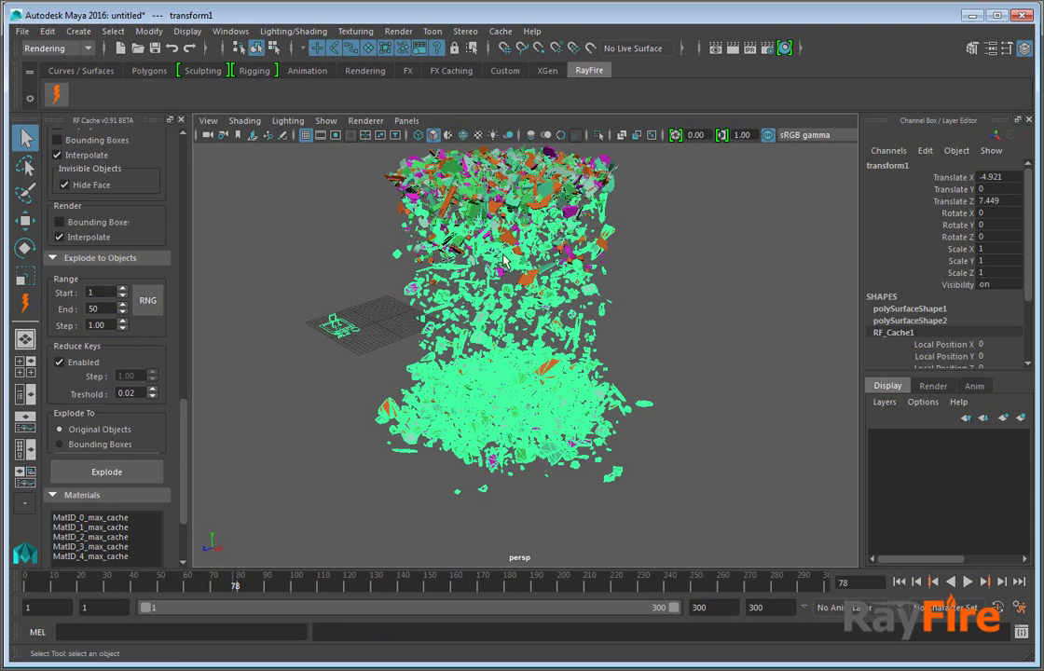
left_click_drag(298, 296, 361, 355)
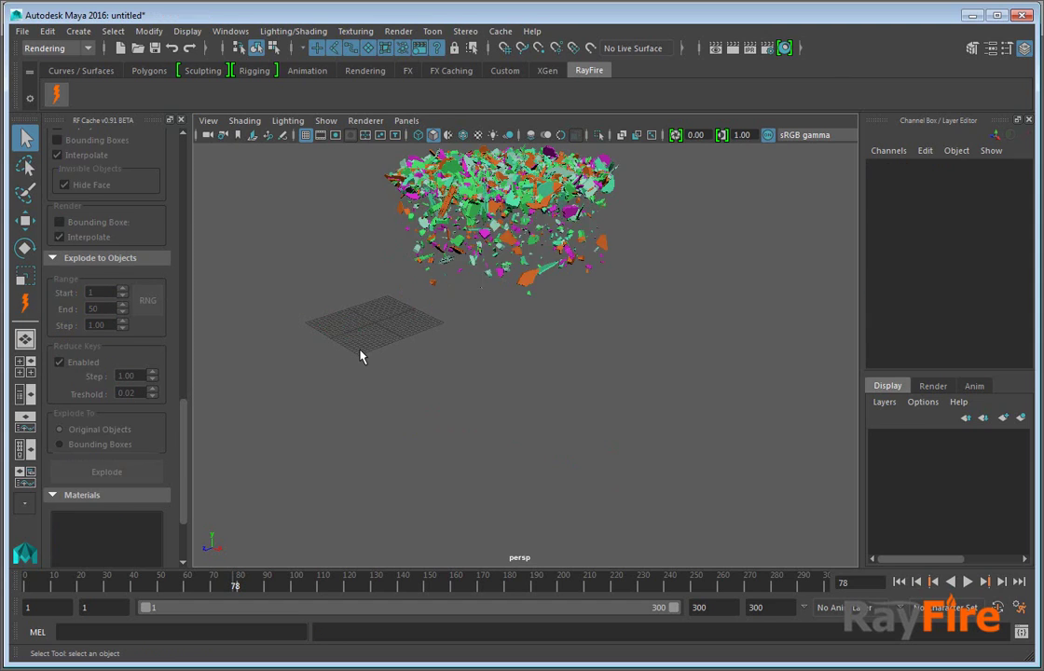
left_click_drag(498, 261, 372, 240, "alt")
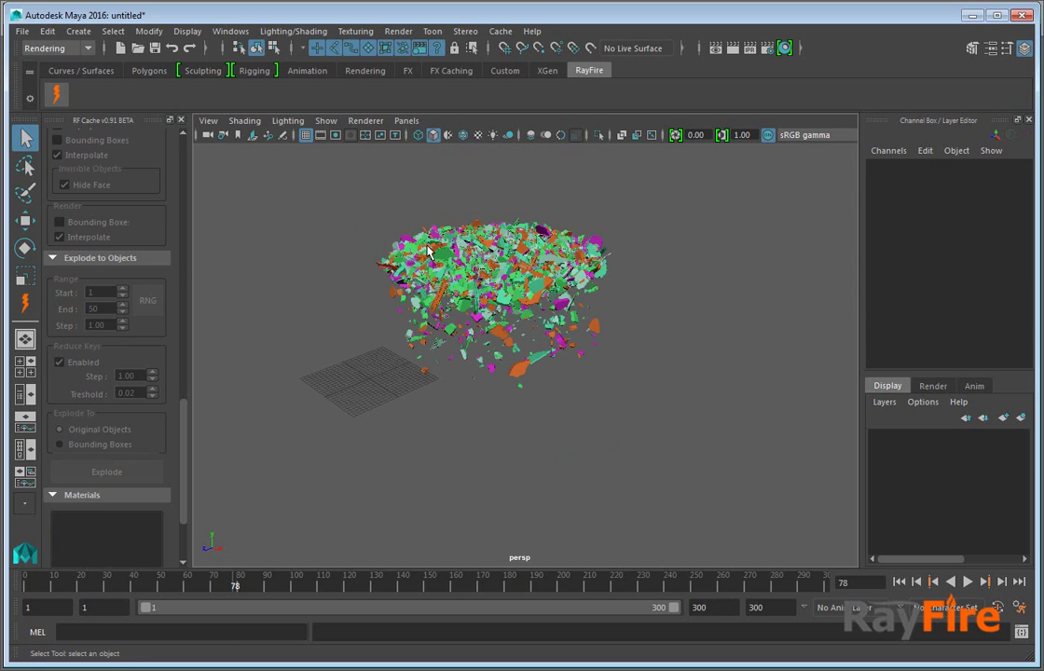
Step: Select several individual exploded fragments and examine their transform channels and animation keys up close
left_click(428, 250)
key("f")
left_click(335, 206)
left_click(659, 383)
left_click(465, 464)
scroll(470, 410, "down", 6)
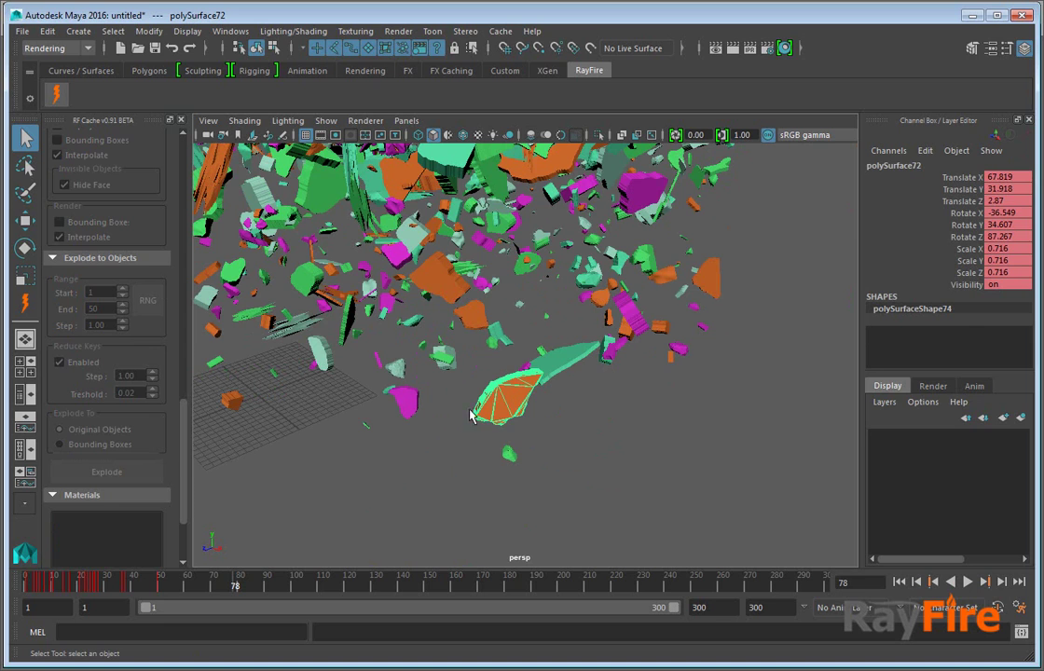
left_click(427, 291)
Step: Scrub the timeline back and forth up to frame 98 to check the exploded fragments' keyframed motion
left_click_drag(205, 585, 135, 597)
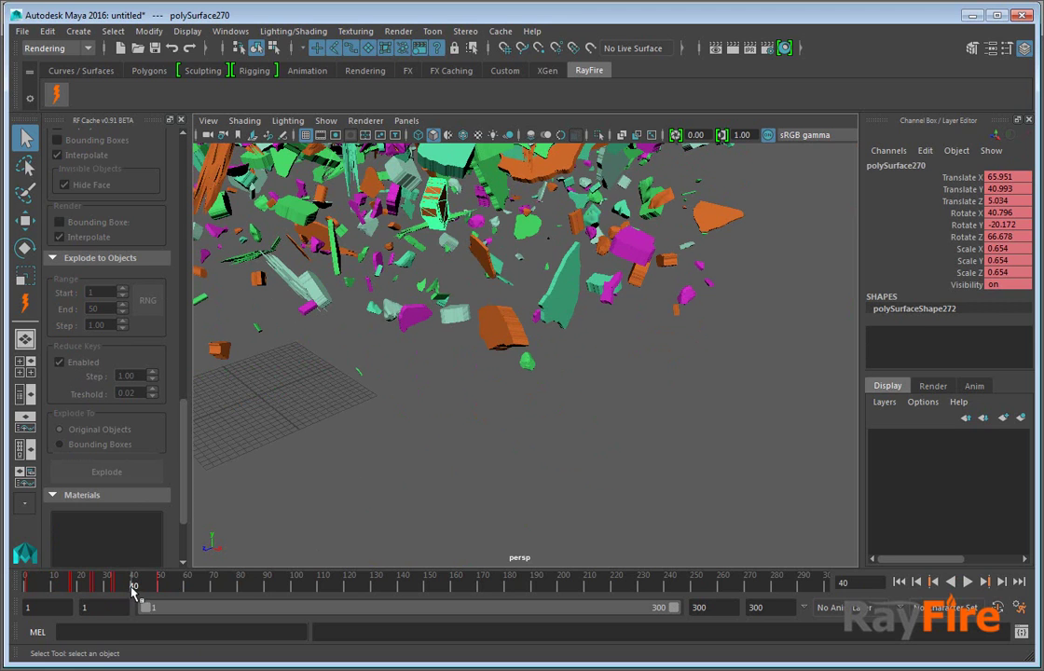
left_click_drag(145, 589, 48, 585)
scroll(448, 345, "up", 3)
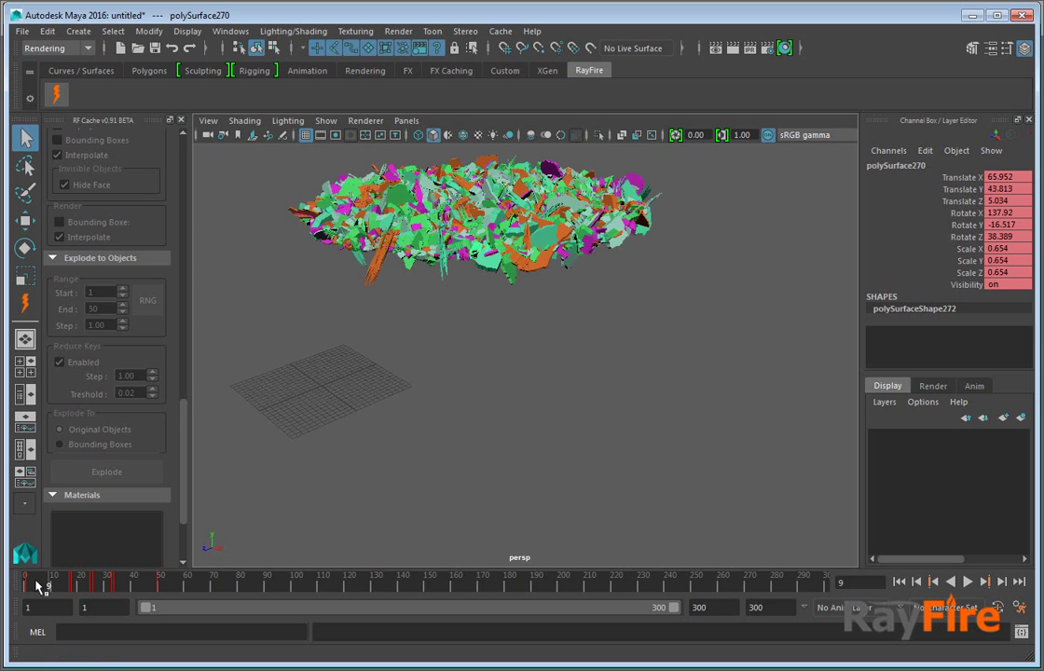
key("alt+v")
left_click_drag(199, 589, 164, 597)
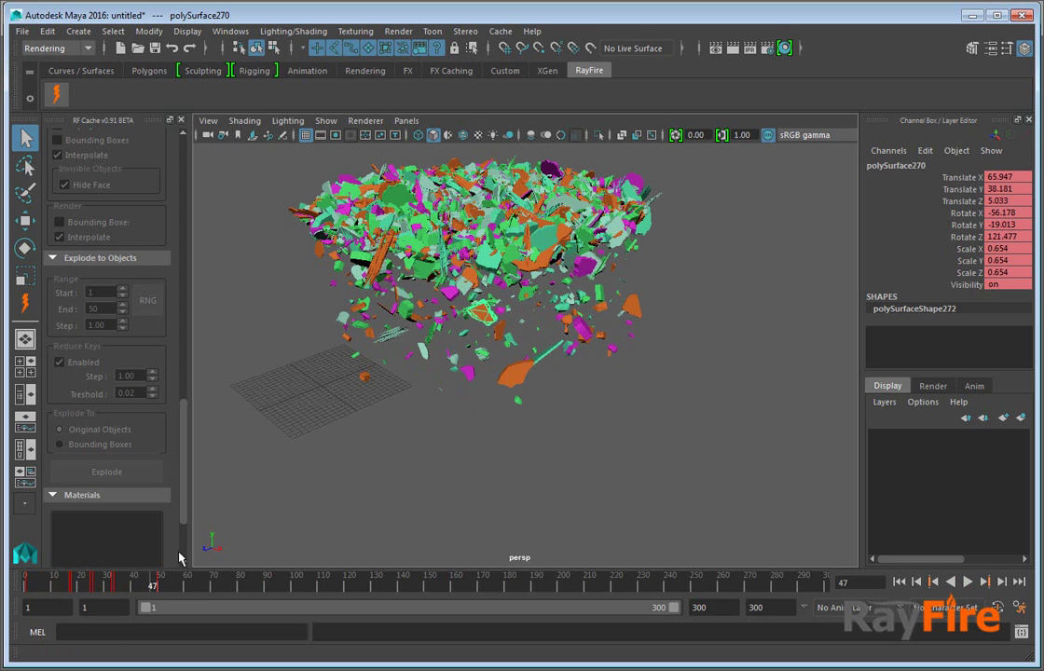
left_click_drag(345, 296, 451, 419, "alt")
left_click_drag(129, 582, 289, 586)
left_click_drag(503, 373, 506, 349, "alt")
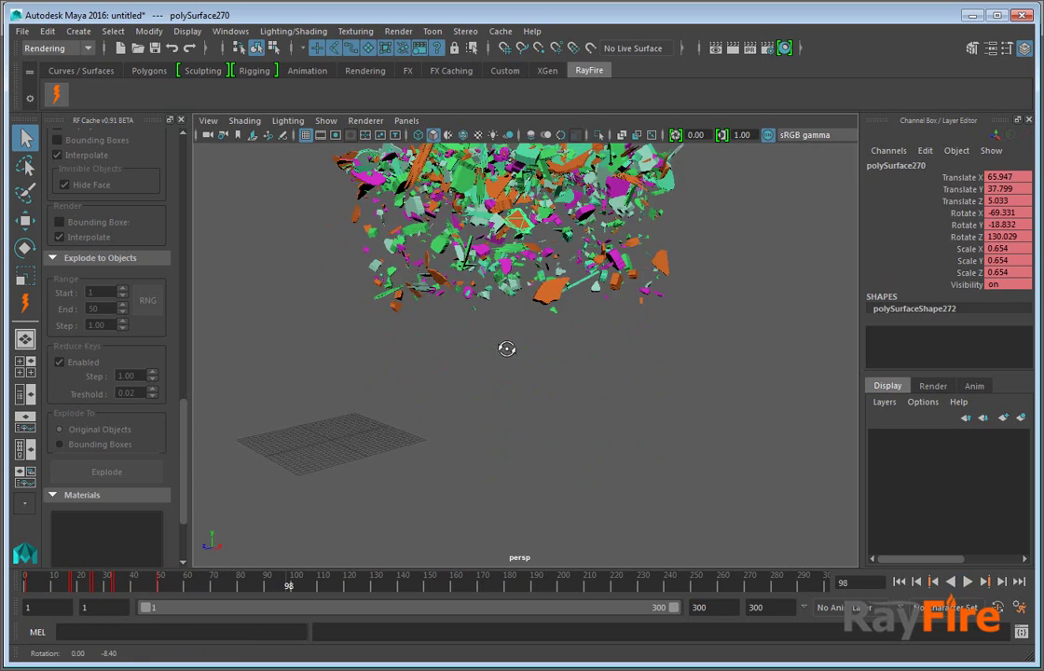
Step: Select the dense upper layer of fragments and delete it
left_click_drag(456, 265, 438, 280, "alt")
left_click_drag(280, 216, 728, 308)
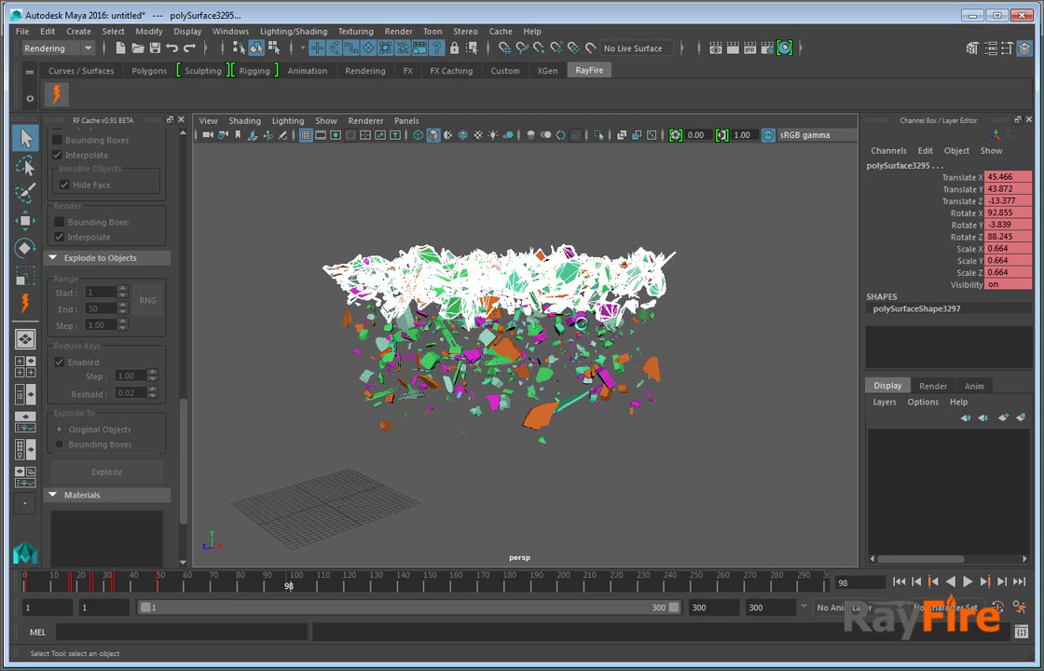
key("Delete")
Step: Create a new RF Cache object on the ground grid below the remaining fragments
left_click(56, 93)
left_click(56, 93)
left_click_drag(181, 395, 201, 137)
left_click(25, 303)
left_click_drag(284, 511, 294, 528)
Step: Add all the remaining fragment meshes to the new cache's node list
scroll(184, 258, "down", 8)
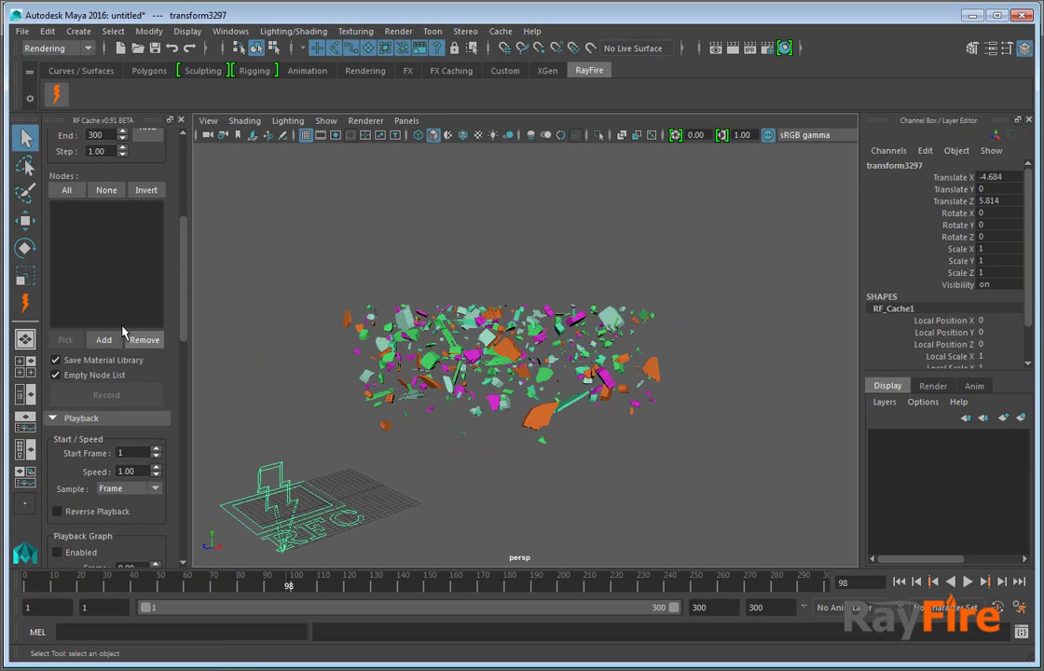
left_click(104, 342)
left_click(600, 449)
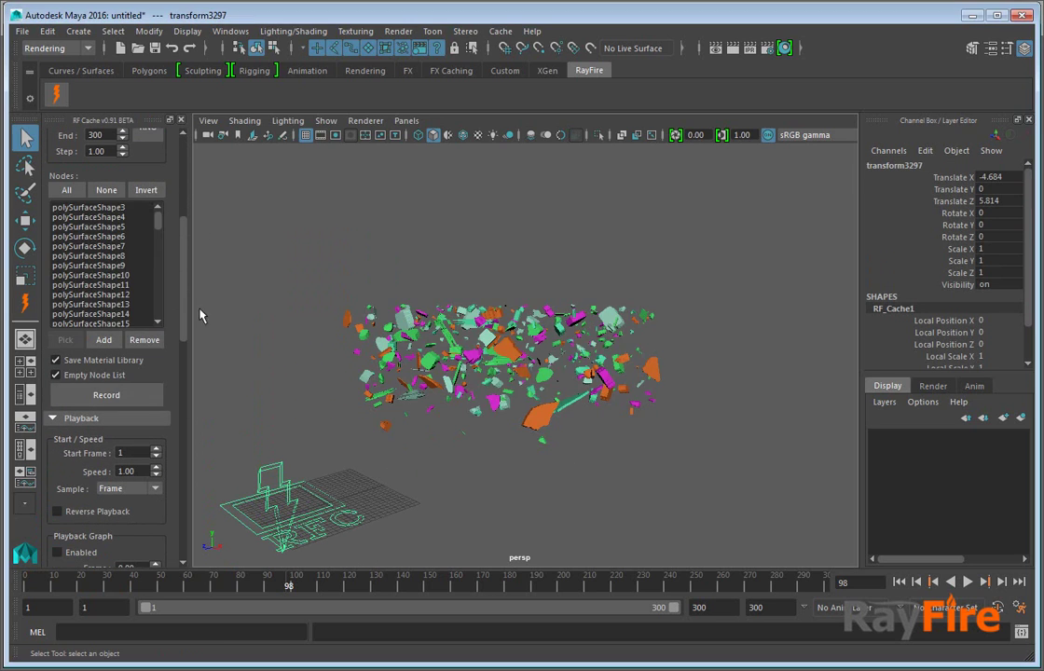
Step: Record the listed fragments to a cache file named RFCache_maya.rfc on the desktop
left_click(106, 395)
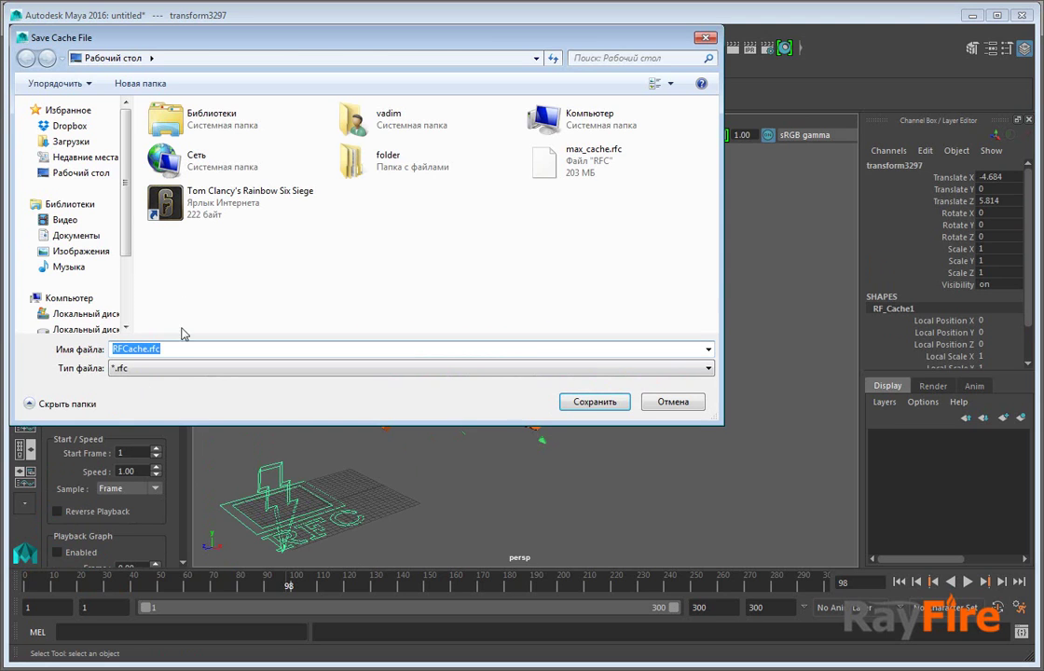
left_click(137, 350)
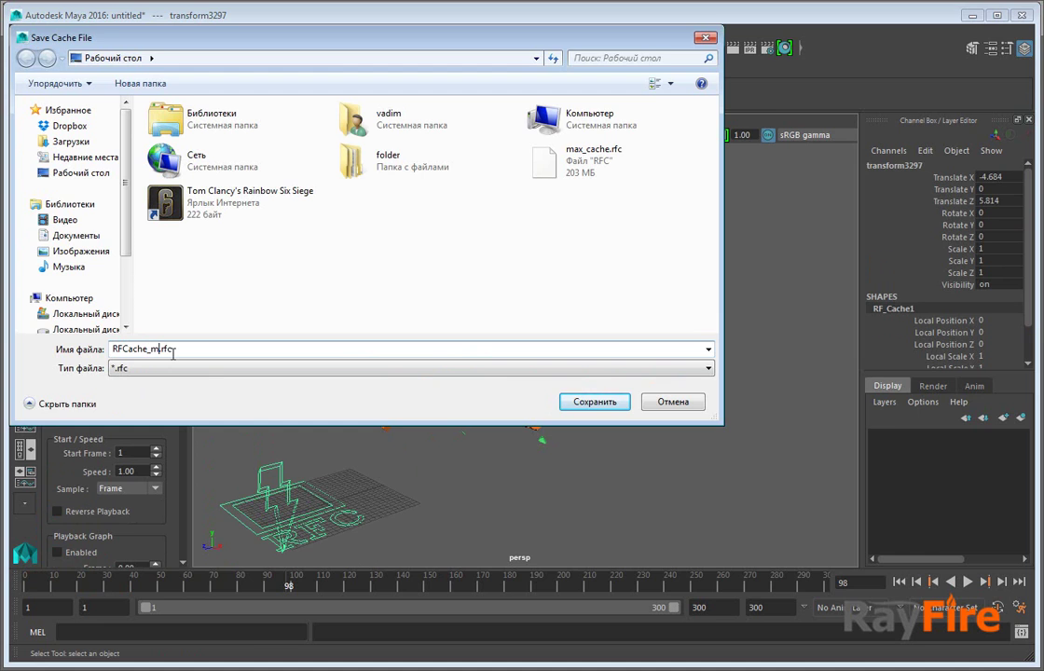
key("Return")
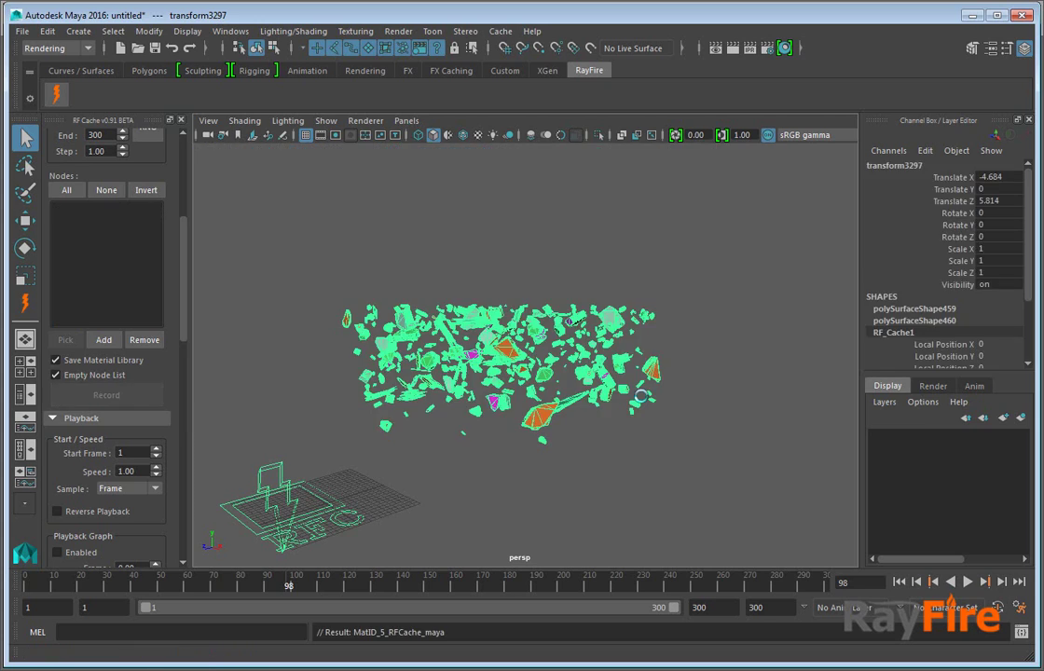
Step: Switch to 3ds Max and load RFCache_maya.rfc from the desktop into the existing RF Cache object
left_click_drag(555, 403, 543, 351, "alt")
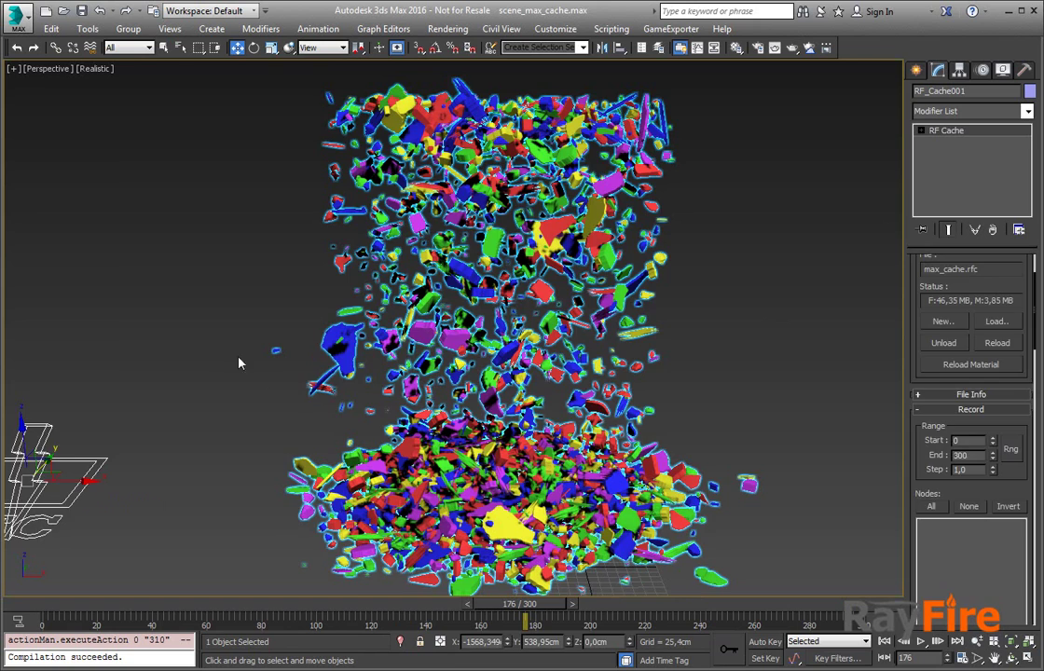
left_click(239, 364)
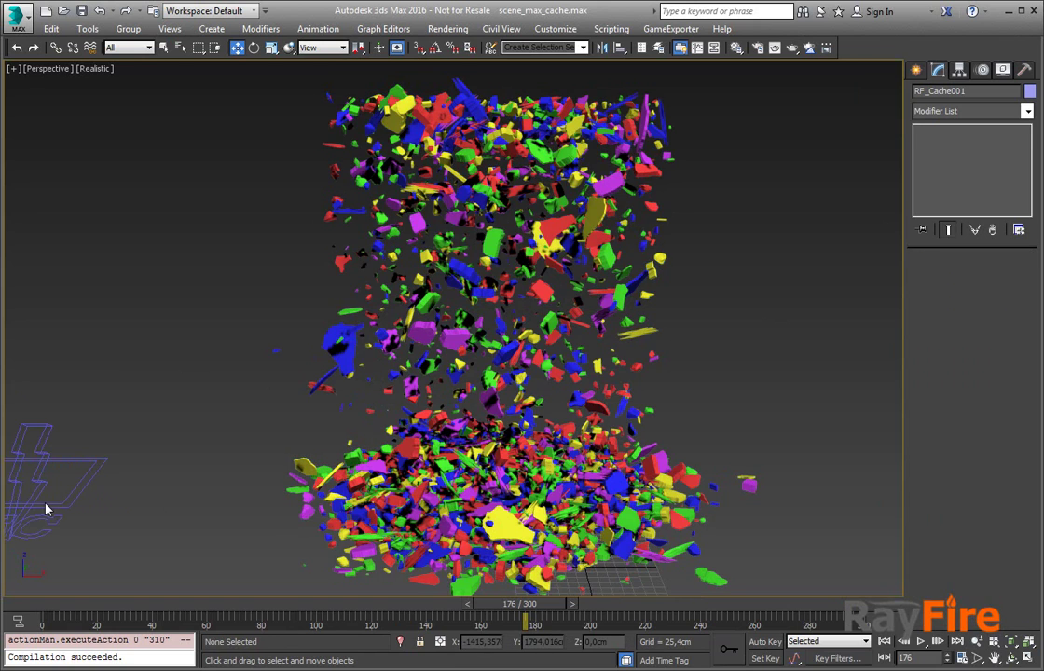
left_click(37, 456)
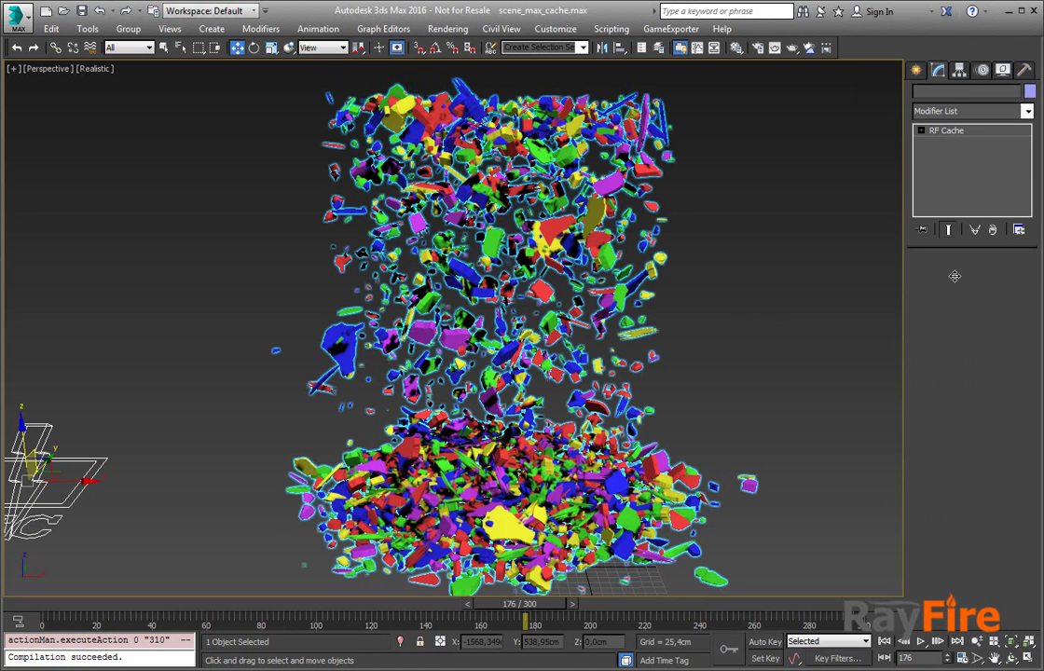
left_click(998, 322)
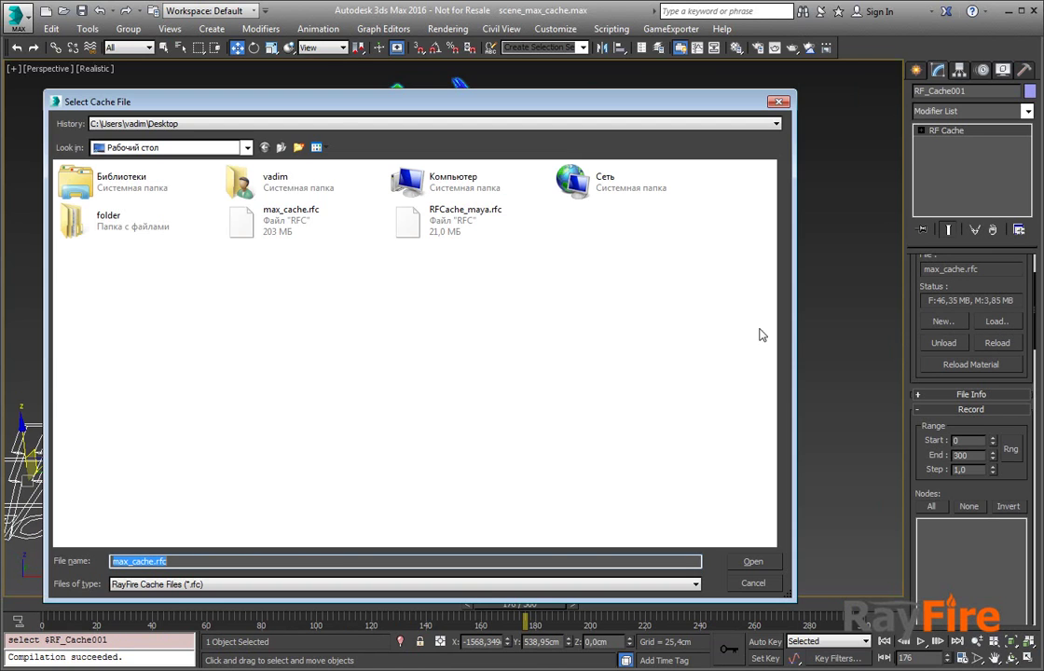
left_click(461, 220)
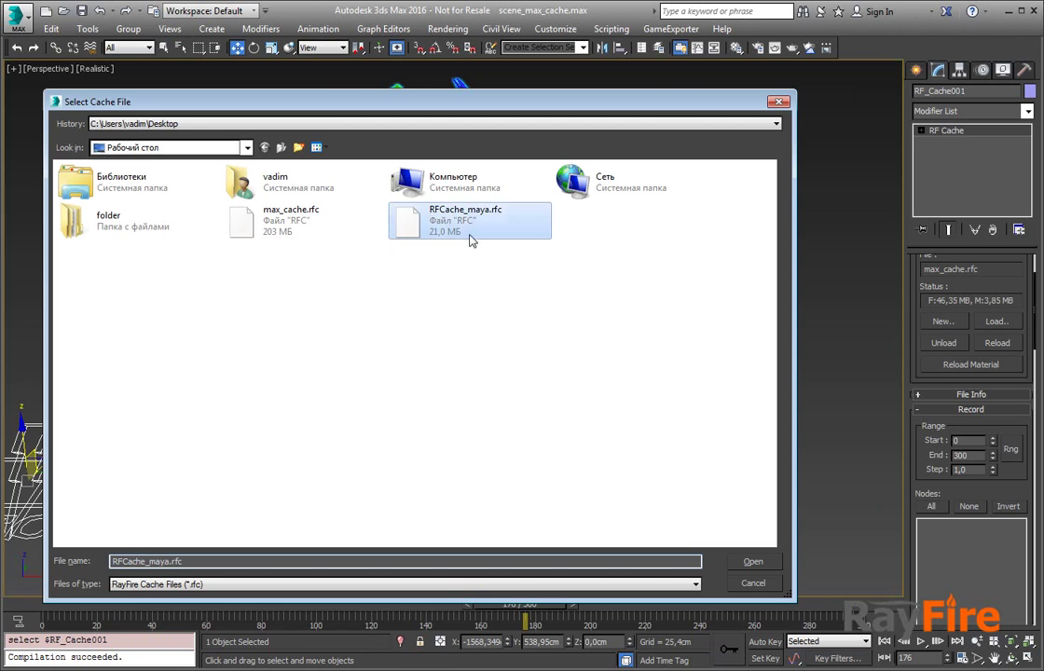
left_click(751, 561)
left_click(371, 387)
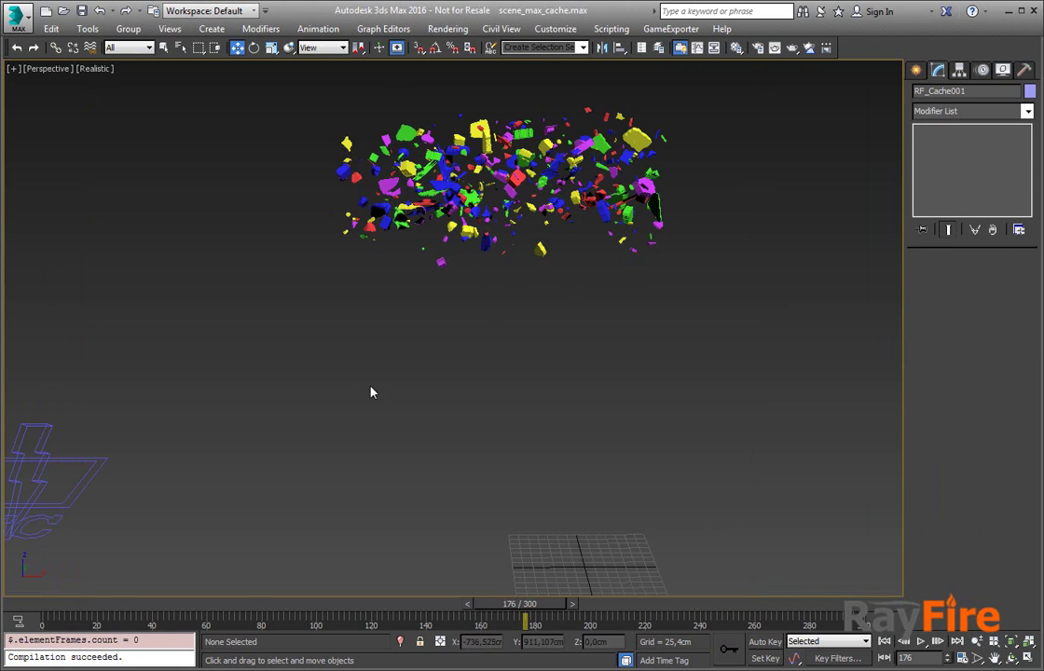
Step: Scrub through the timeline to examine how the loaded Maya cache plays back
left_click(452, 169)
left_click(136, 604)
left_click_drag(138, 606, 240, 610)
left_click(468, 357)
middle_click_drag(468, 357, 455, 420, "alt")
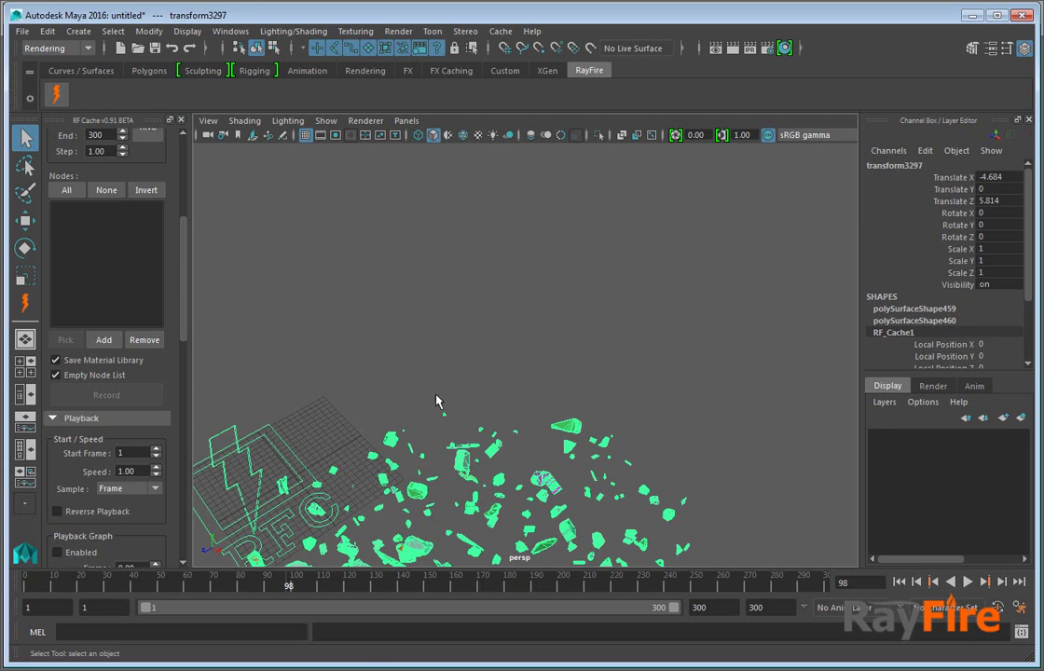
Step: Switch to Maya and try to move the RF Cache object along the X axis
left_click(380, 412)
left_click_drag(380, 412, 432, 490)
scroll(433, 492, "down", 5)
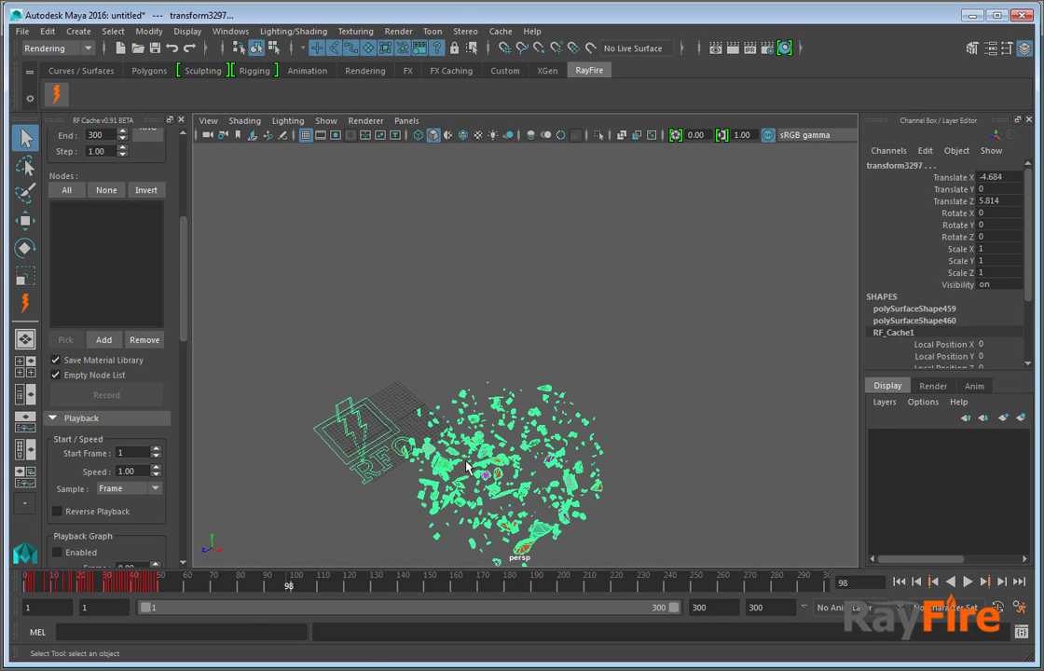
left_click_drag(467, 453, 366, 450, "alt")
key("w")
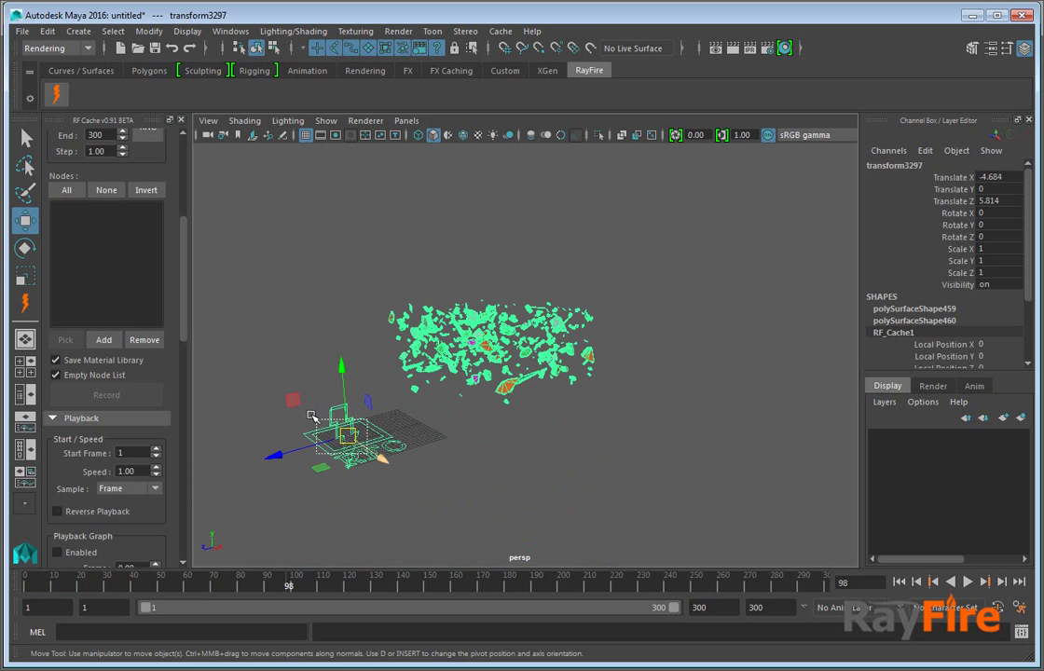
left_click(322, 352)
left_click(347, 417)
left_click_drag(380, 457, 333, 431)
key("ctrl+z")
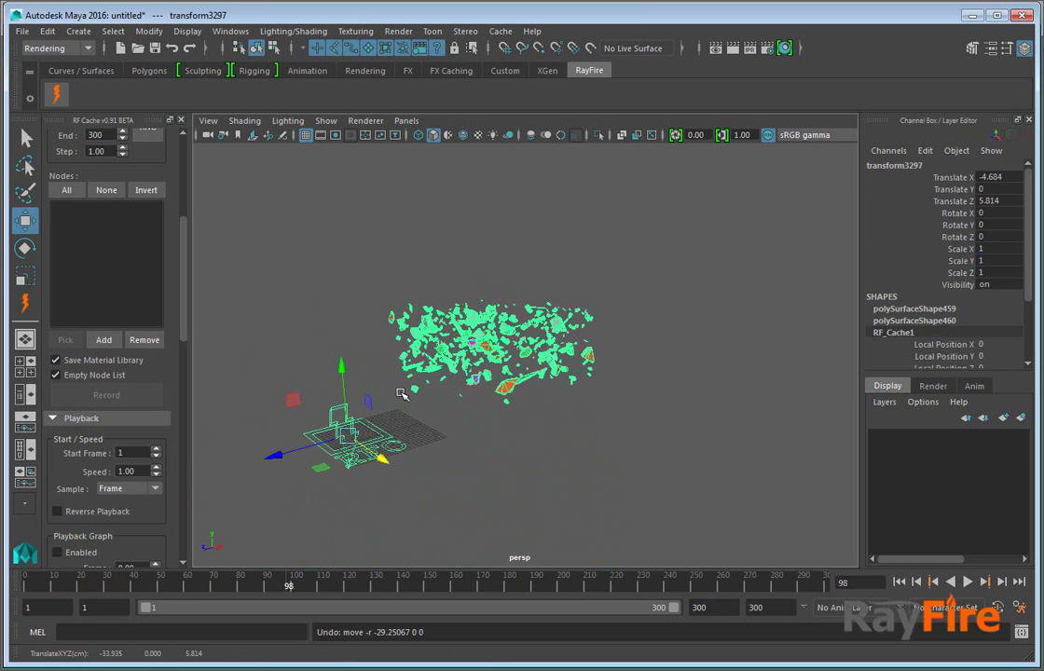
Step: Move the RF Cache object away from the fragments along the Z axis, to a Translate Z of about 31.134
middle_click_drag(403, 394, 382, 419, "alt")
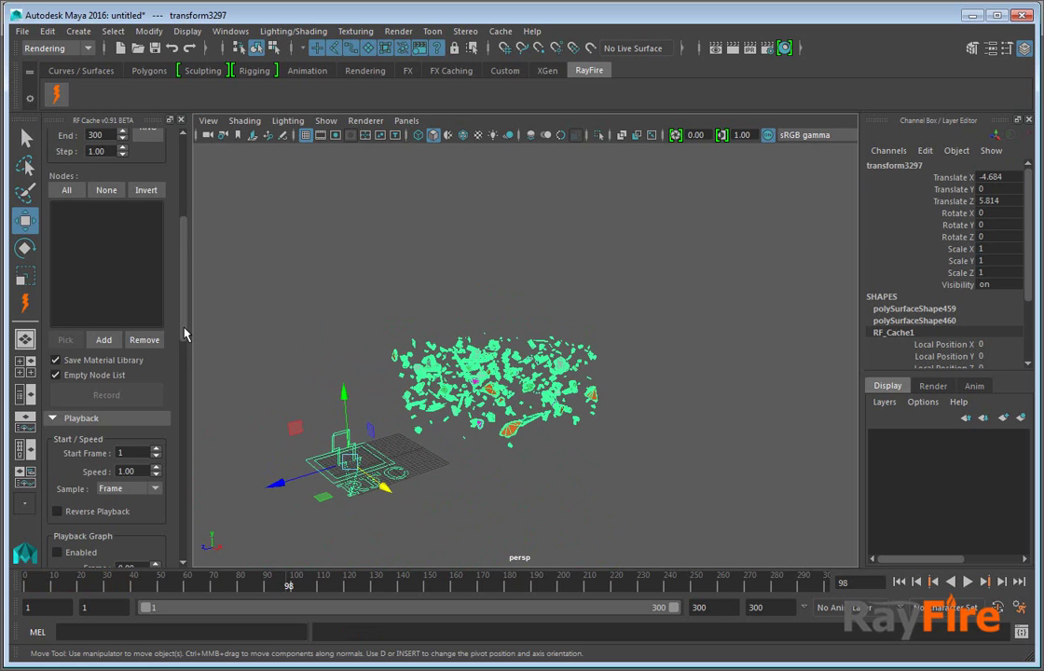
left_click_drag(185, 335, 184, 338)
left_click_drag(295, 480, 184, 494)
left_click_drag(520, 311, 644, 452)
left_click(634, 446)
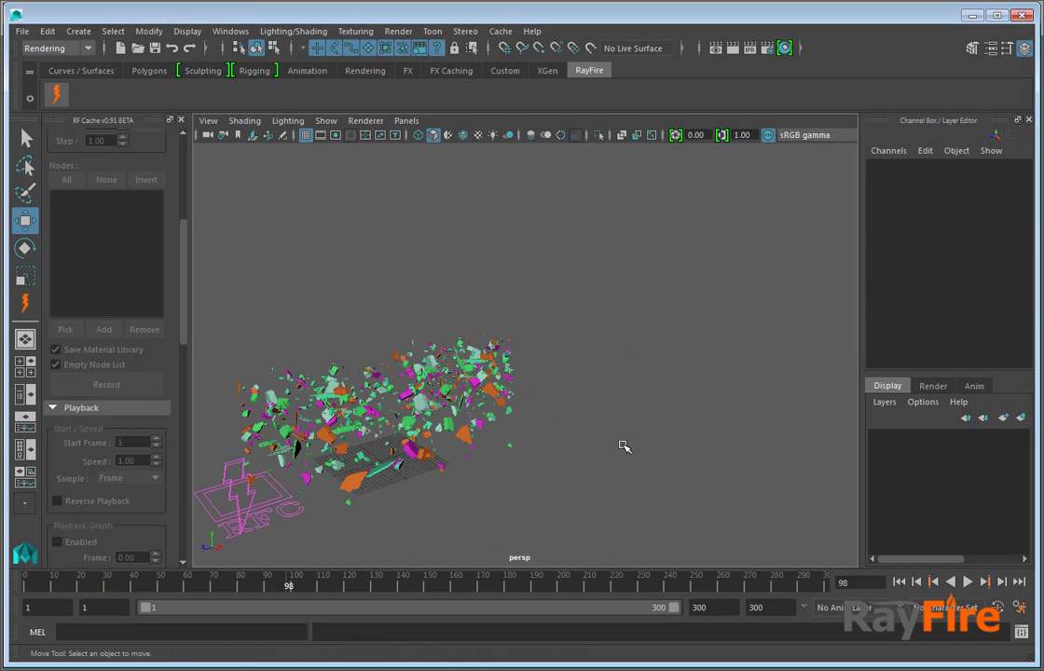
Step: Select the moved RF Cache object and add all the offered fragment meshes to its node list
left_click(239, 440)
left_click(105, 329)
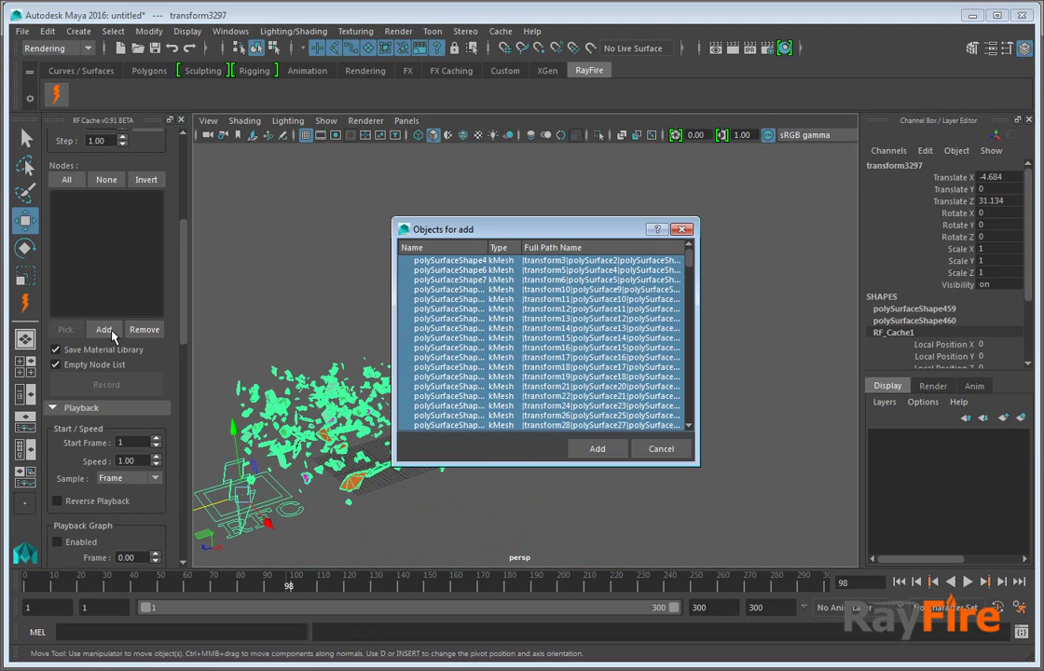
left_click(595, 449)
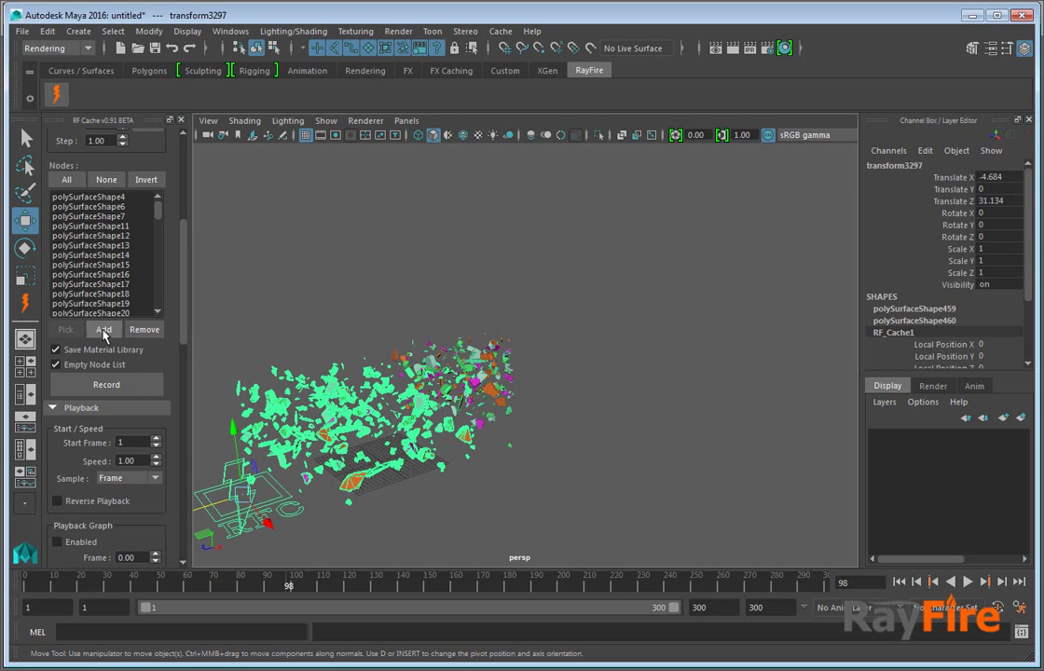
Step: Record the listed fragments from the moved cache object, overwriting RFCache_maya.rfc on the desktop
left_click_drag(185, 289, 184, 388)
scroll(97, 380, "up", 6)
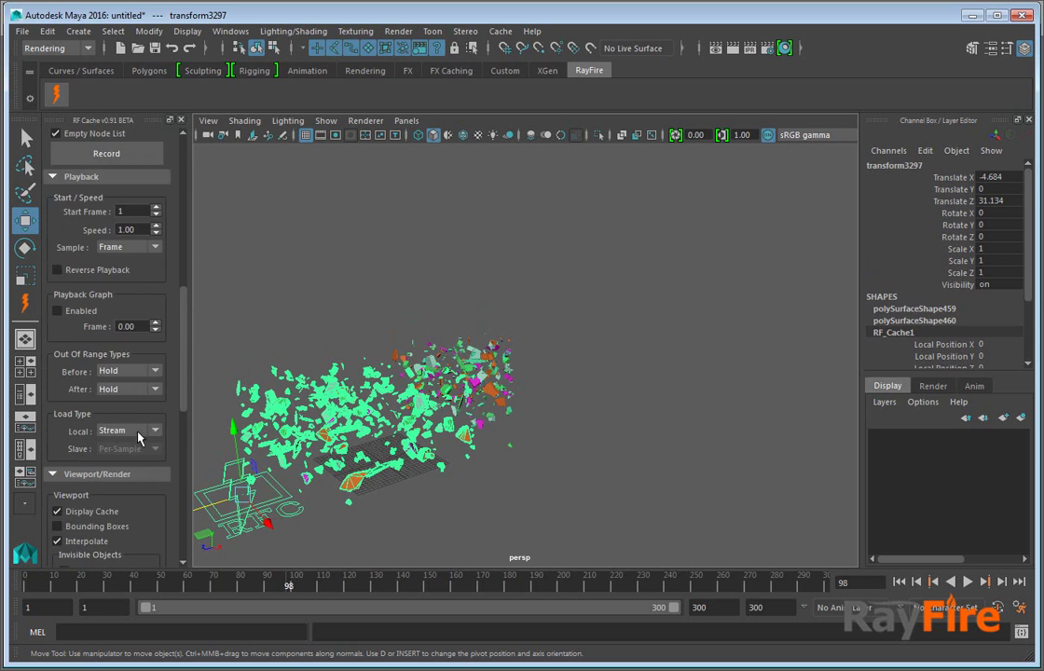
left_click(97, 289)
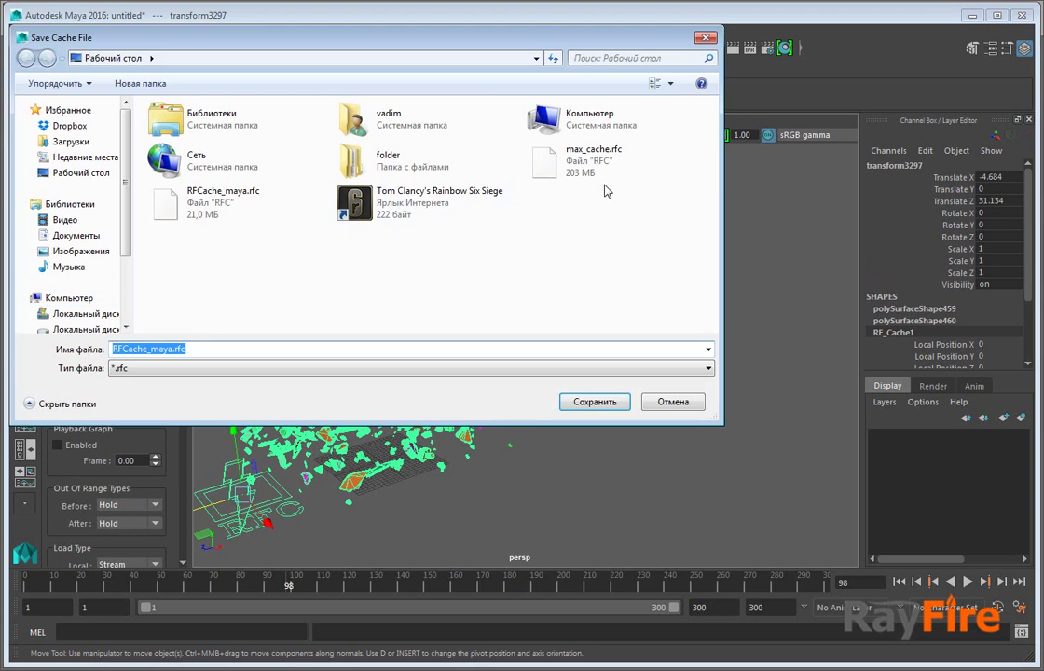
left_click(219, 205)
left_click(596, 402)
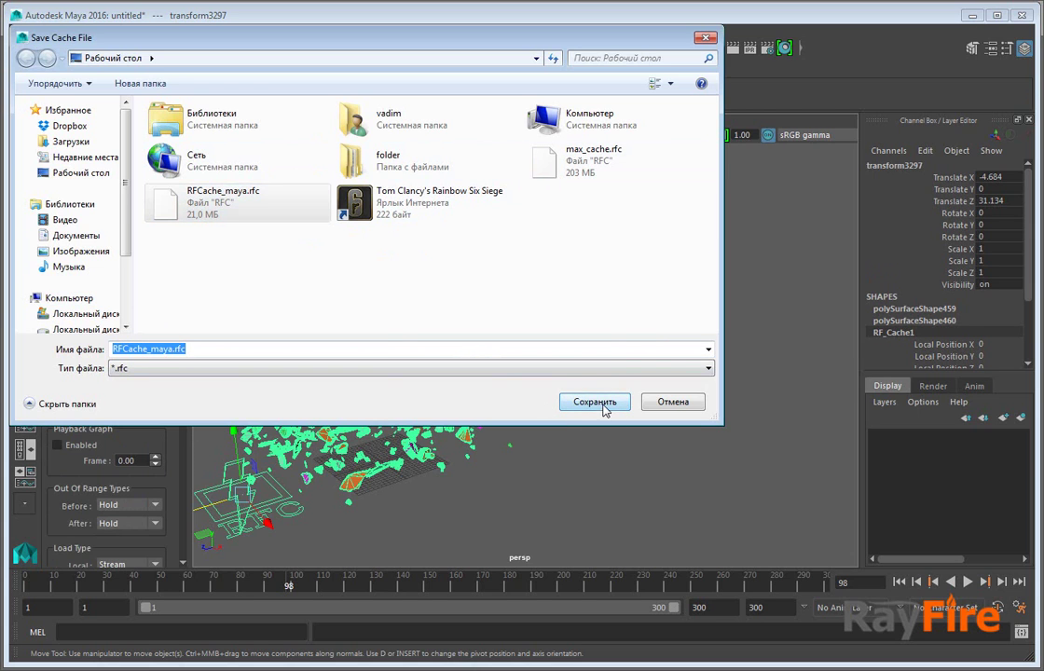
left_click(581, 345)
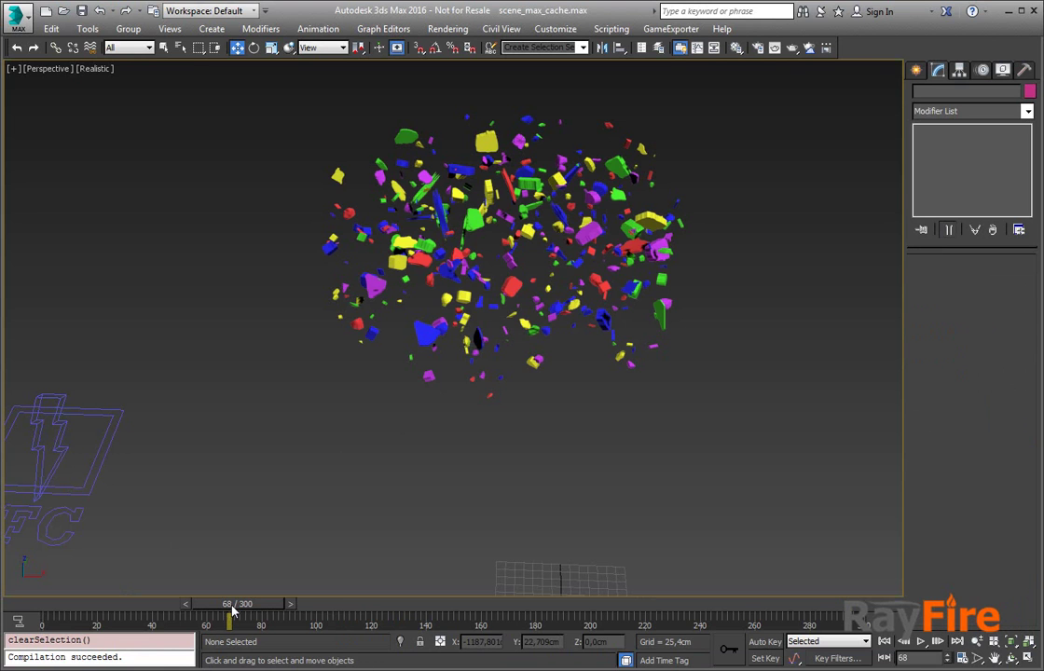
Step: Scrub the cache to frame 82 in 3ds Max and examine the fragments' placement relative to the RF Cache icon and grid
mouse_move(233, 612)
left_mouse_down()
mouse_move(140, 609)
mouse_move(233, 606)
left_mouse_up()
middle_click_drag(416, 497, 489, 464, "alt")
scroll(492, 366, "down", 5)
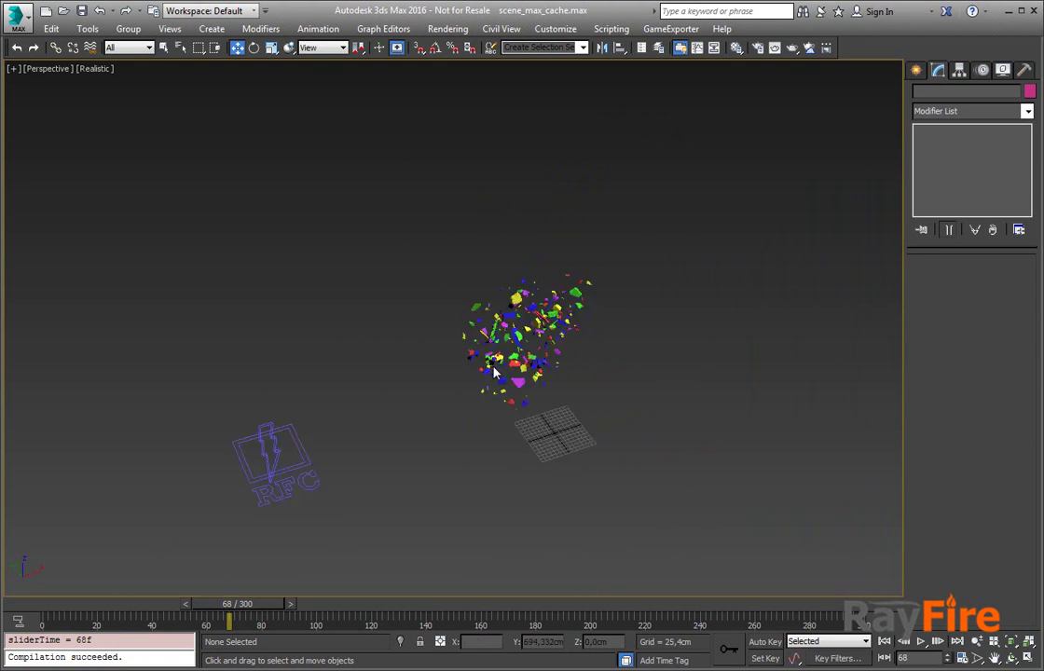
left_click_drag(233, 604, 267, 608)
key("w")
middle_click_drag(412, 458, 389, 472, "alt")
middle_click_drag(470, 386, 457, 407, "alt")
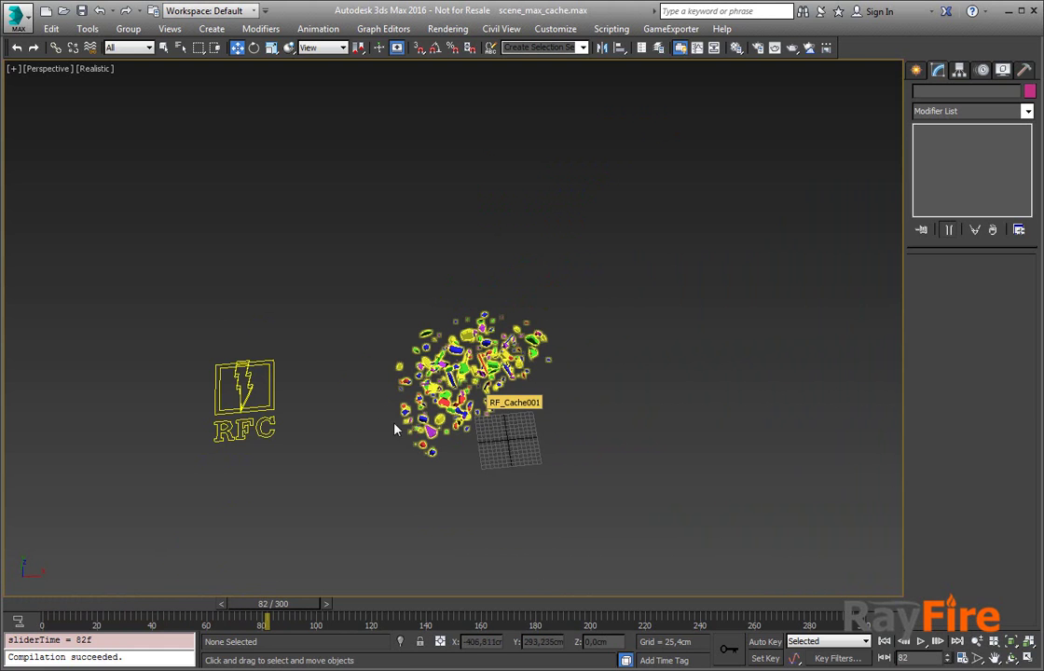
middle_click_drag(480, 396, 436, 390, "alt")
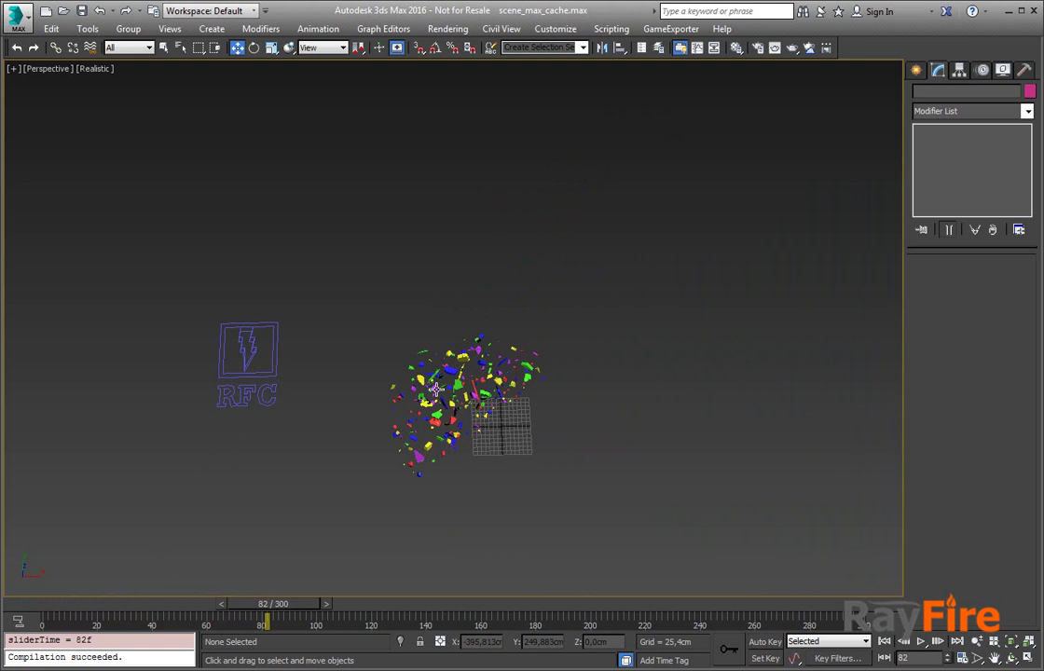